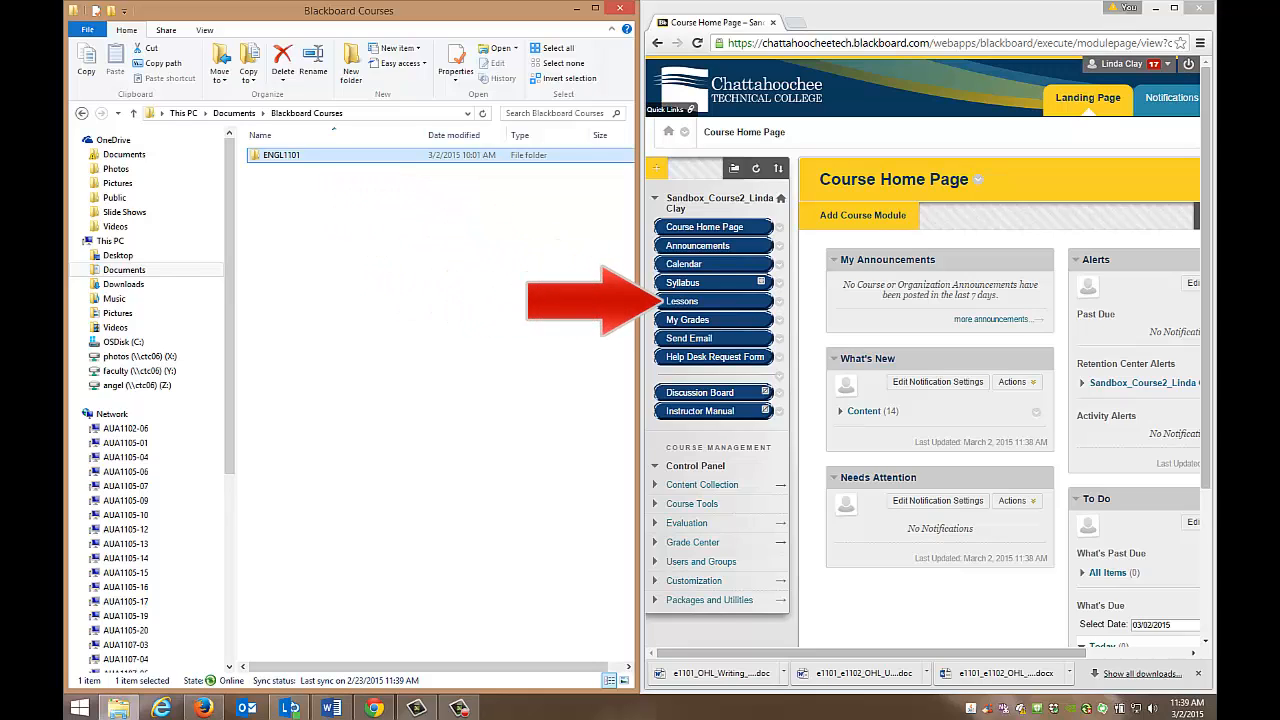
View the folders inside Online Semester Class in the course's Lessons area.
left_click(684, 301)
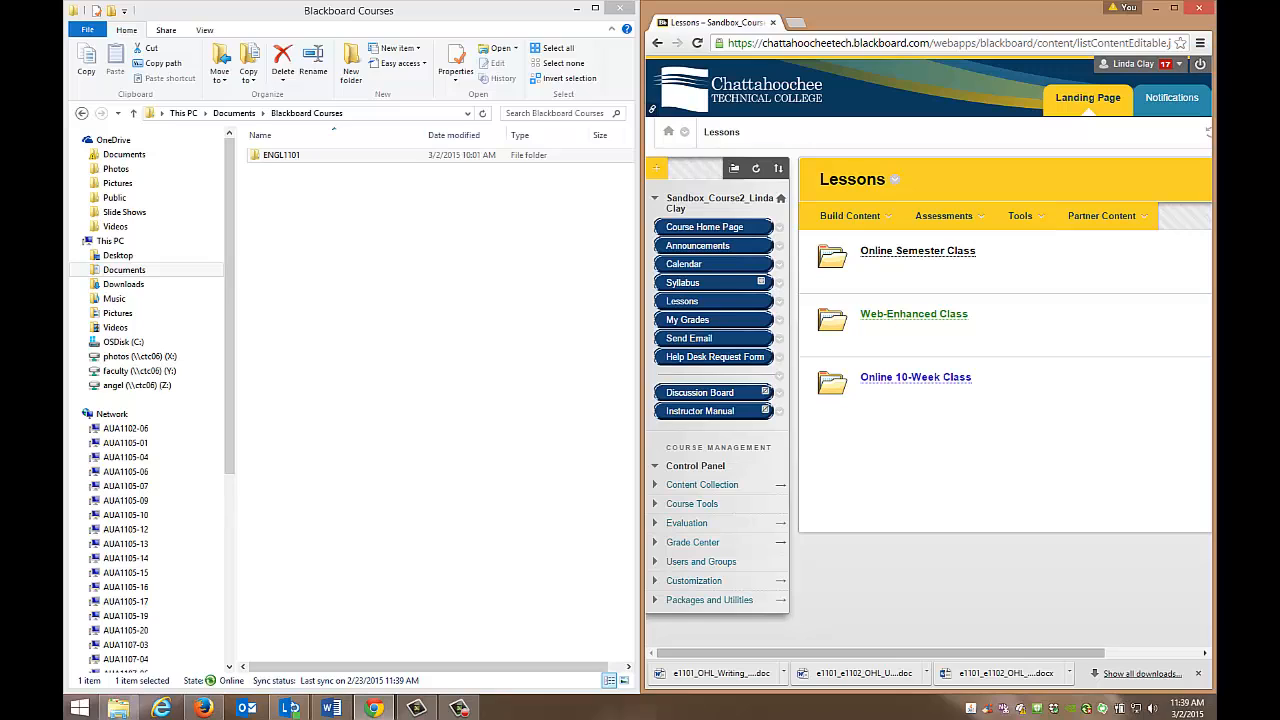
left_click(887, 256)
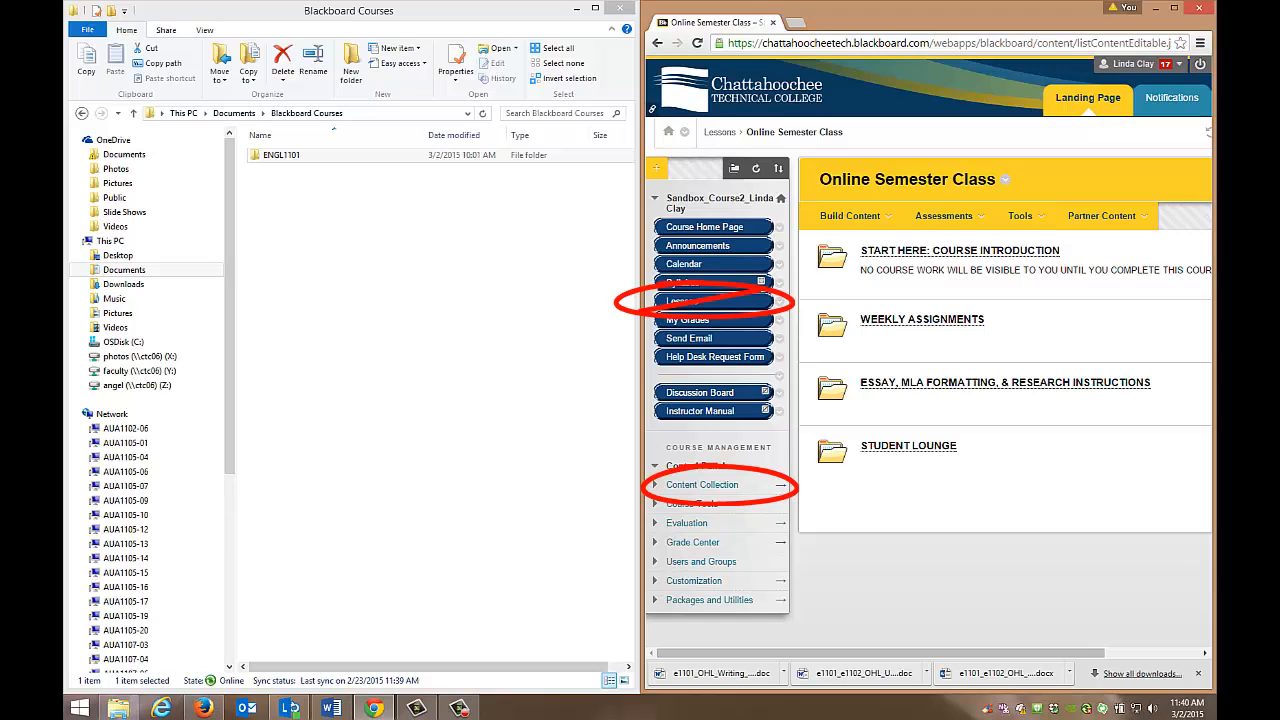
Open the file upload page for the 827_Sbox_lcla course in the Content Collection.
left_click(778, 484)
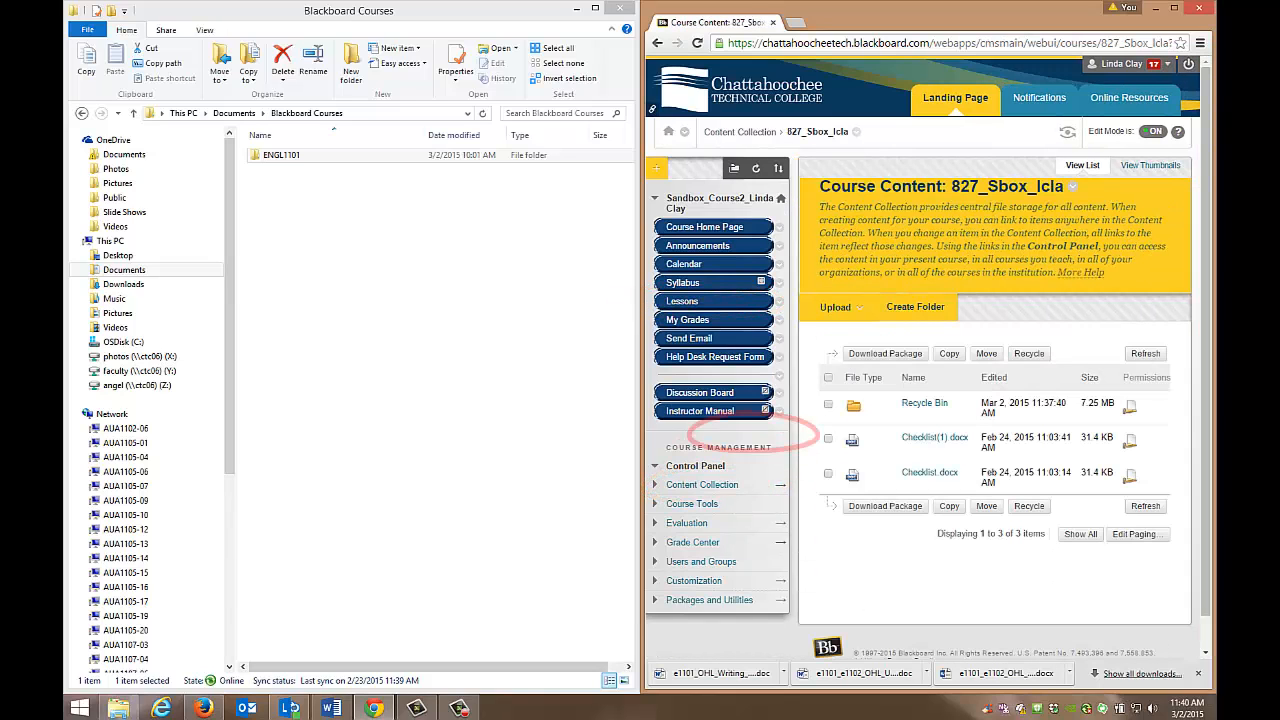
left_click(838, 308)
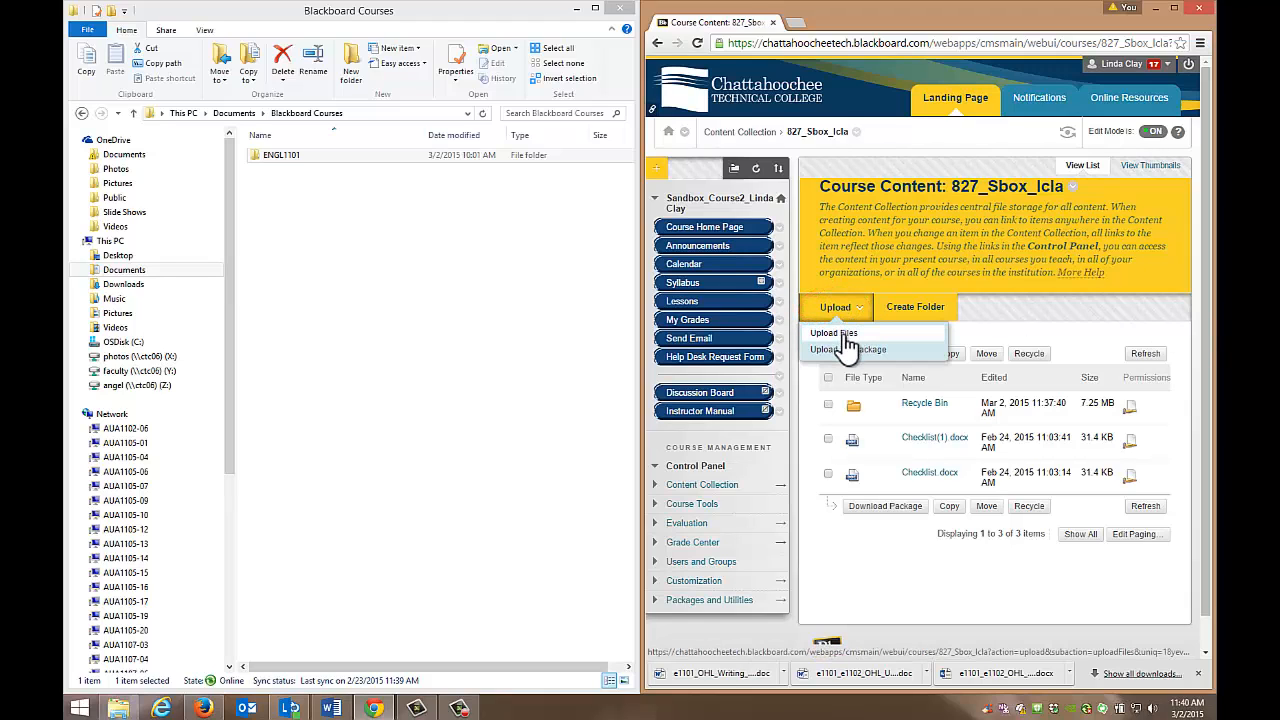
left_click(845, 336)
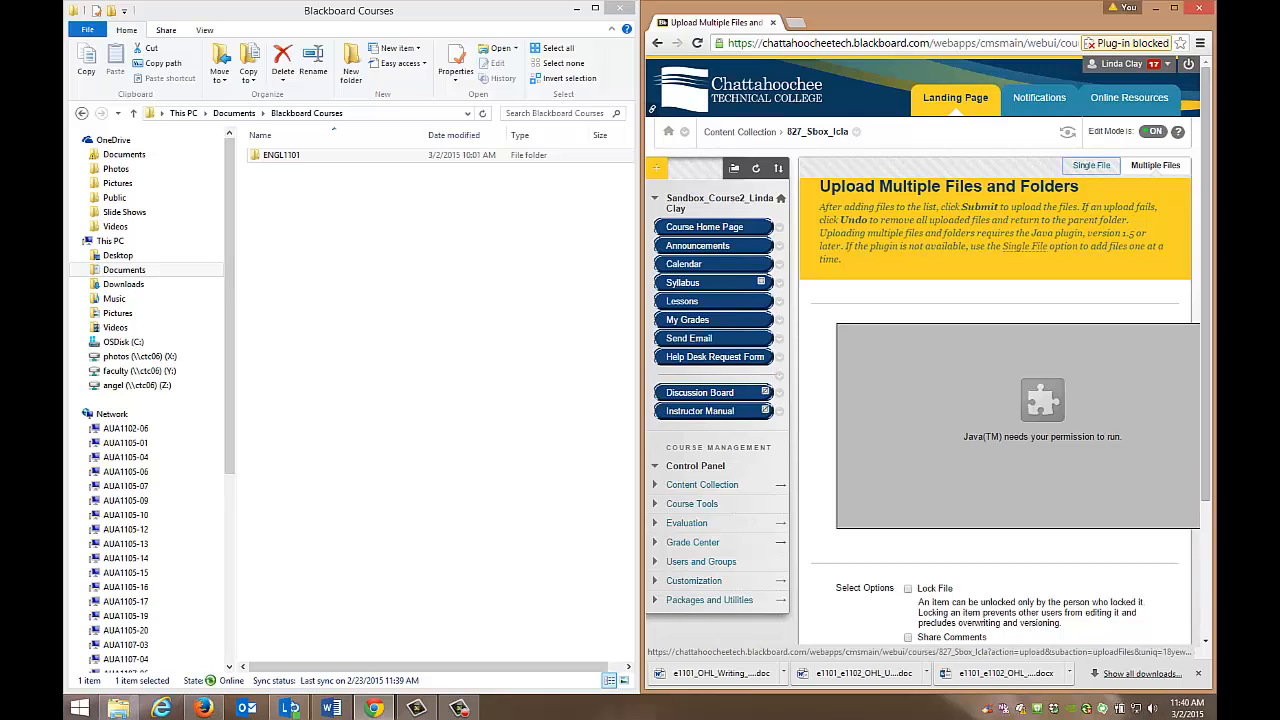
Enlarge the browser window and run the blocked Java plug-in, approving the Blackboard Inc application.
left_click(1174, 7)
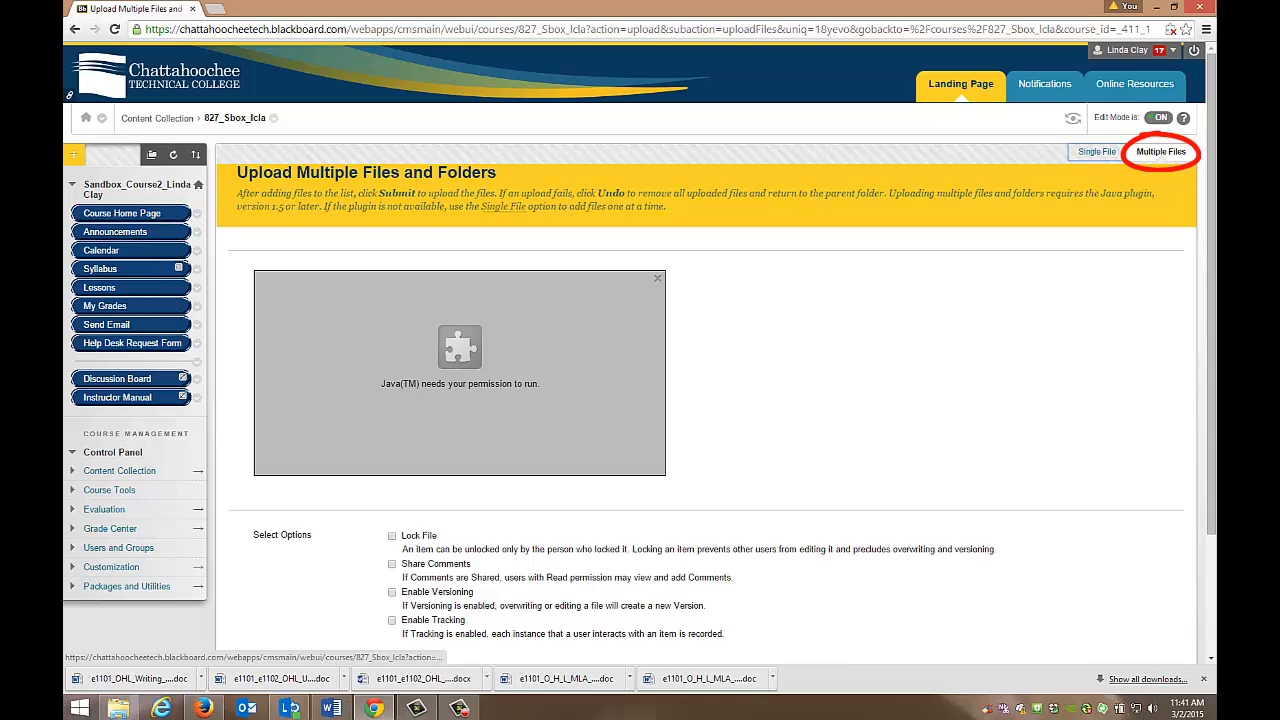
right_click(469, 383)
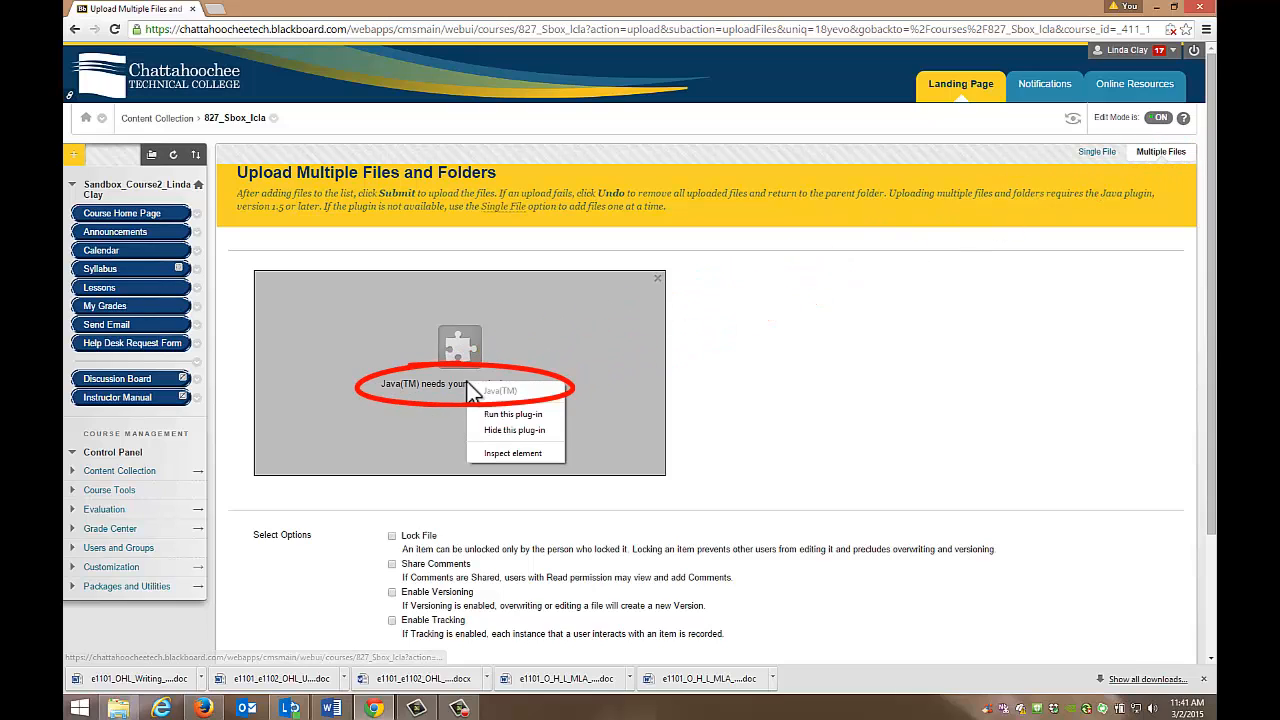
left_click(512, 414)
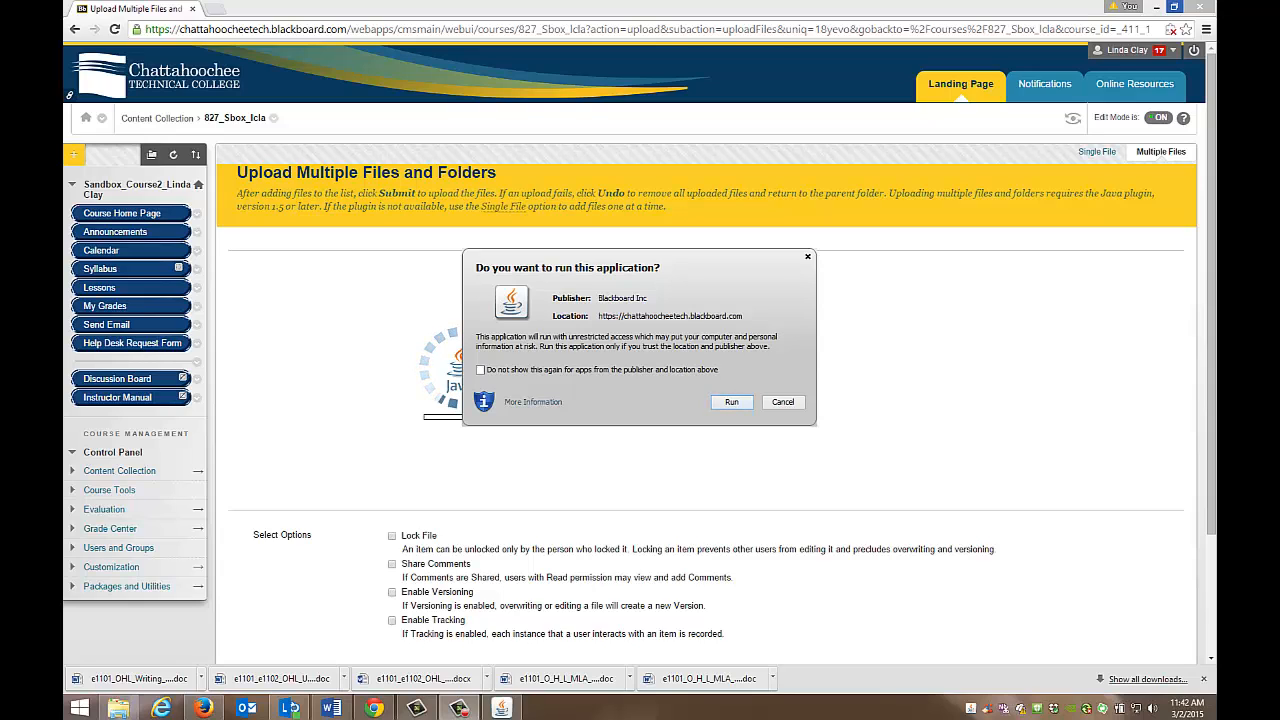
left_click(724, 402)
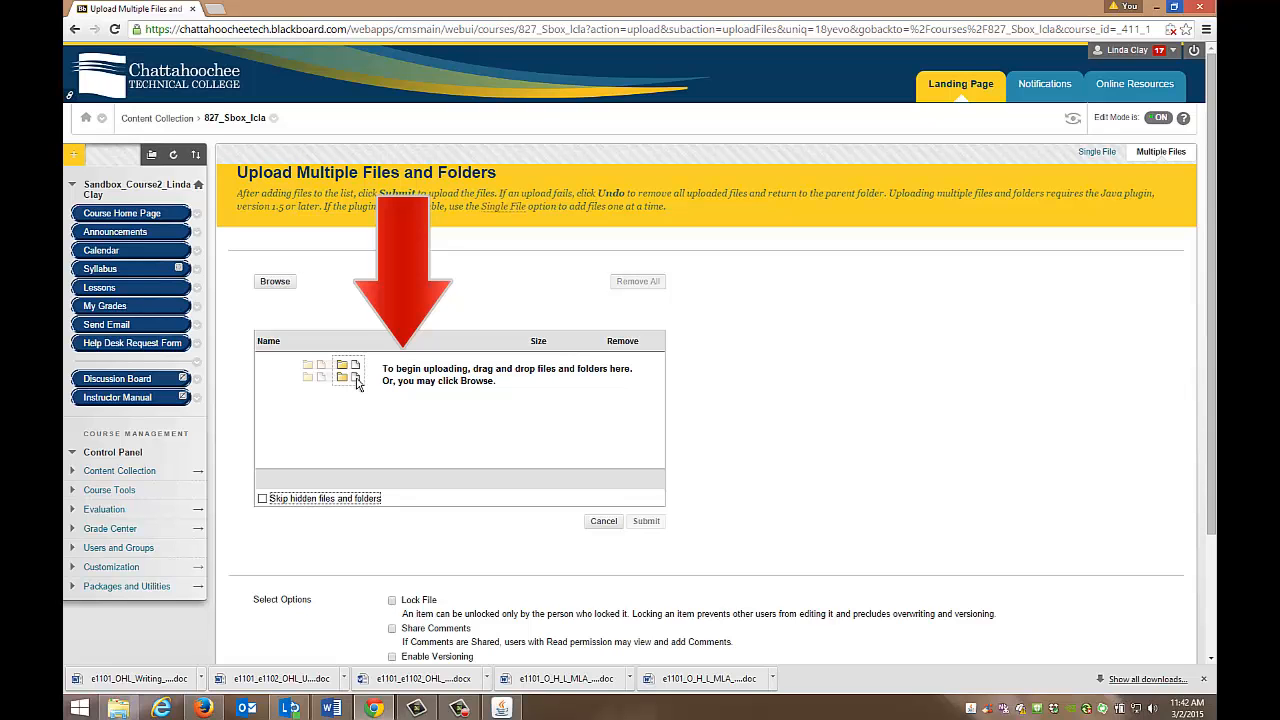
Dismiss the Java Console and add the ENGL1101 folder from Blackboard Courses to the multiple-file upload list.
left_click(1175, 7)
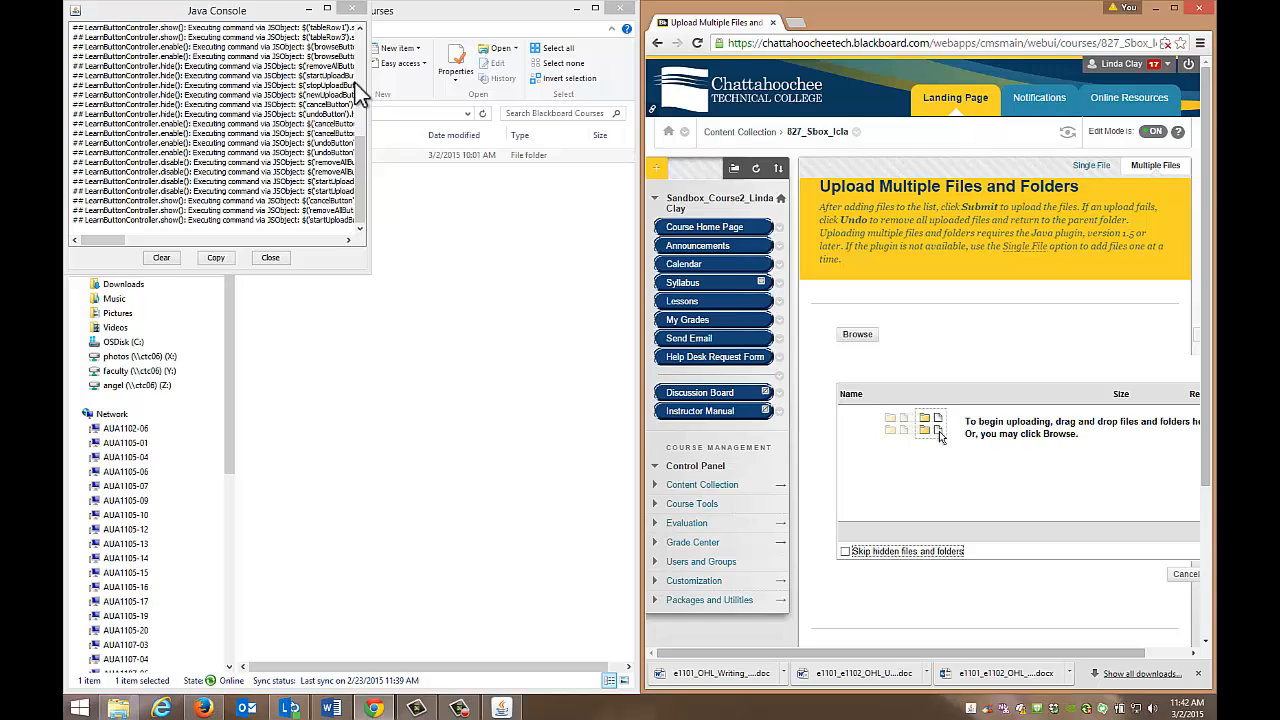
left_click(270, 259)
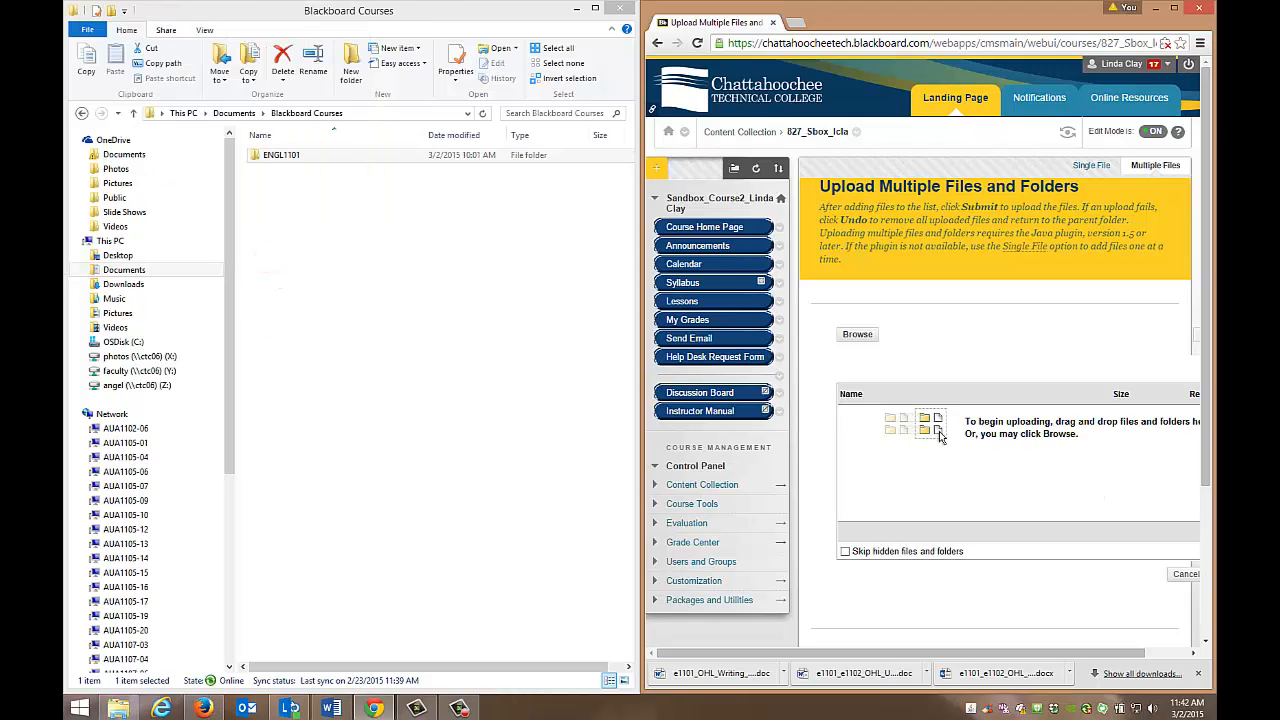
left_click(315, 158)
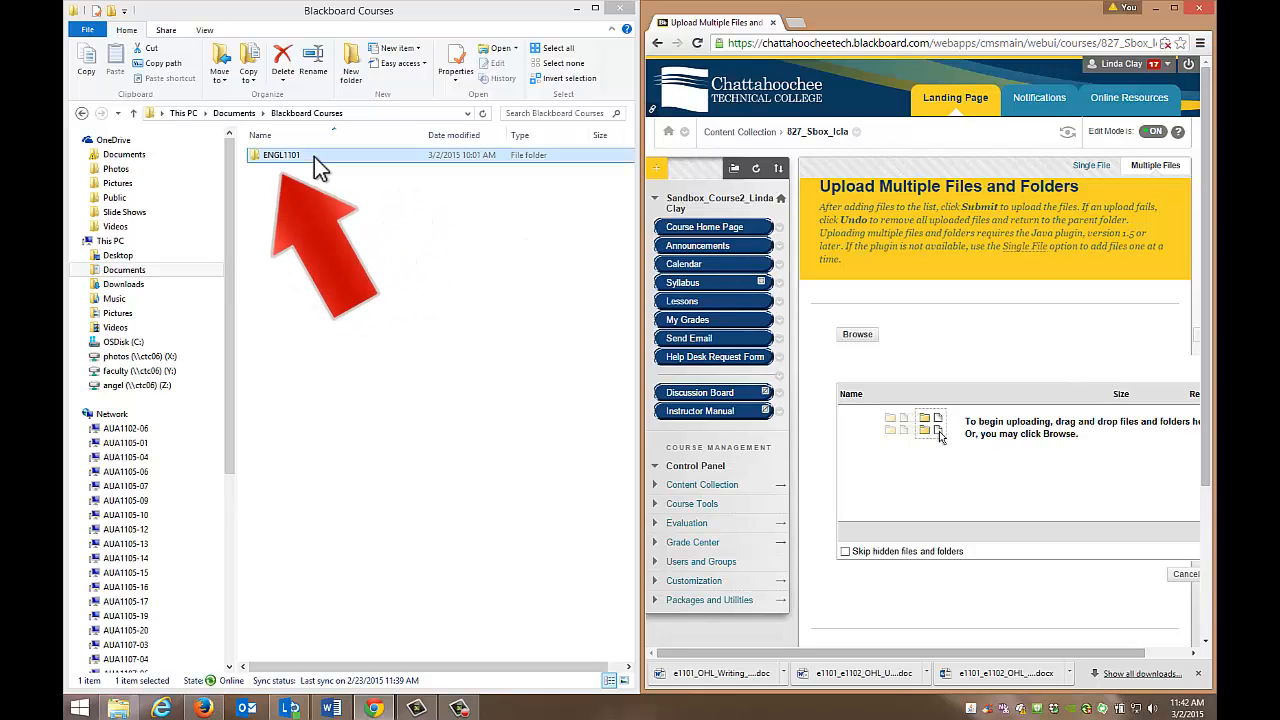
mouse_move(314, 156)
left_mouse_down()
mouse_move(345, 218)
mouse_move(503, 356)
mouse_move(800, 478)
mouse_move(1002, 490)
left_mouse_up()
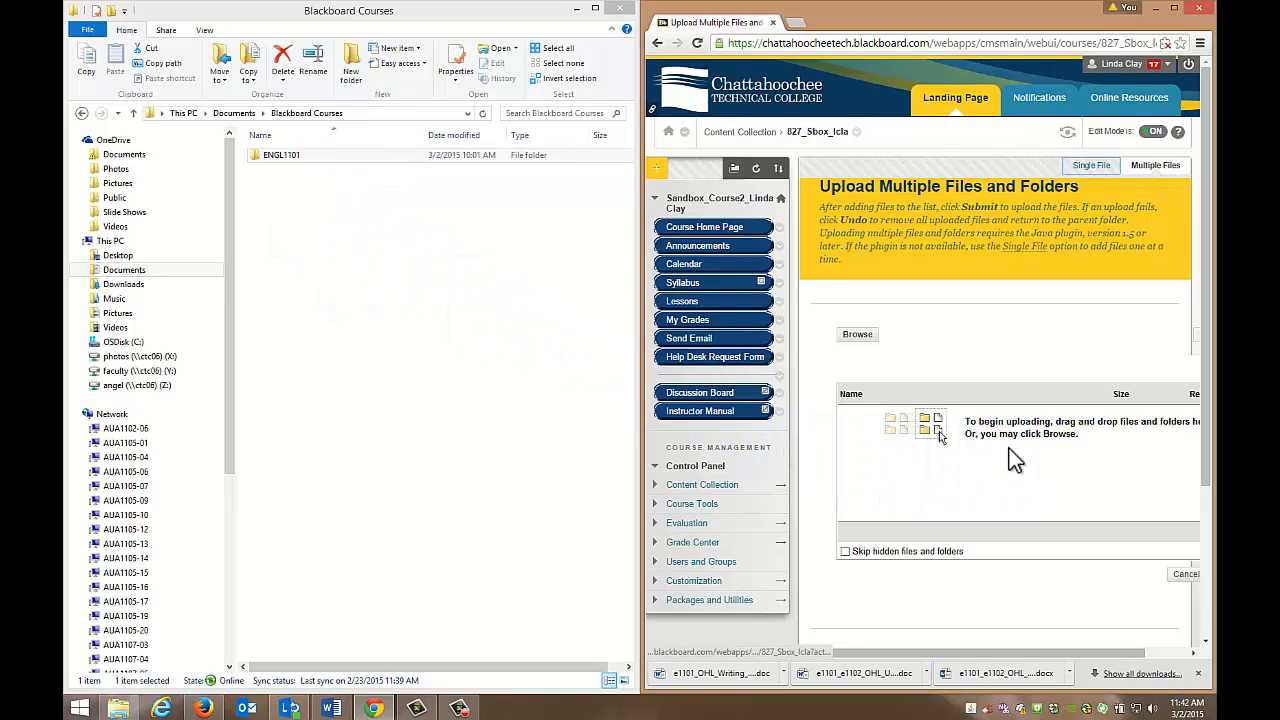
Submit the ENGL1101 folder for upload and allow the website access to the Java application.
left_click(1174, 7)
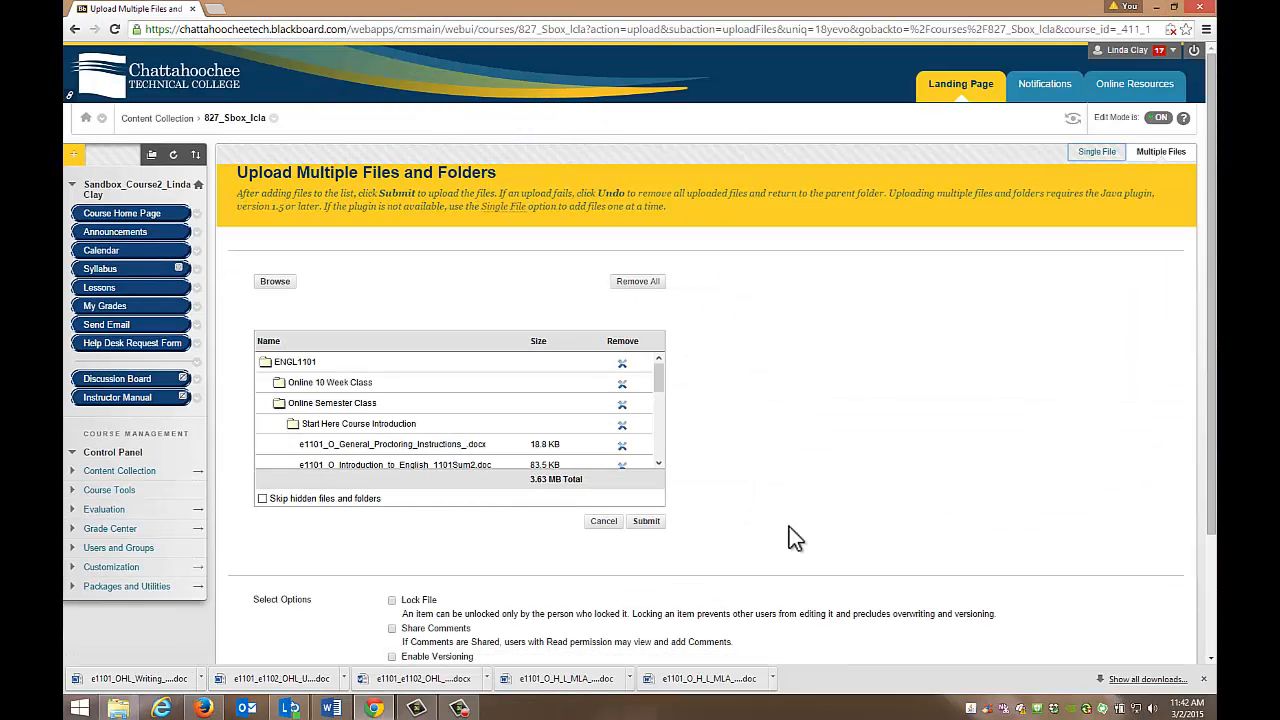
mouse_move(657, 374)
left_mouse_down()
mouse_move(670, 457)
mouse_move(662, 368)
left_mouse_up()
left_click(647, 521)
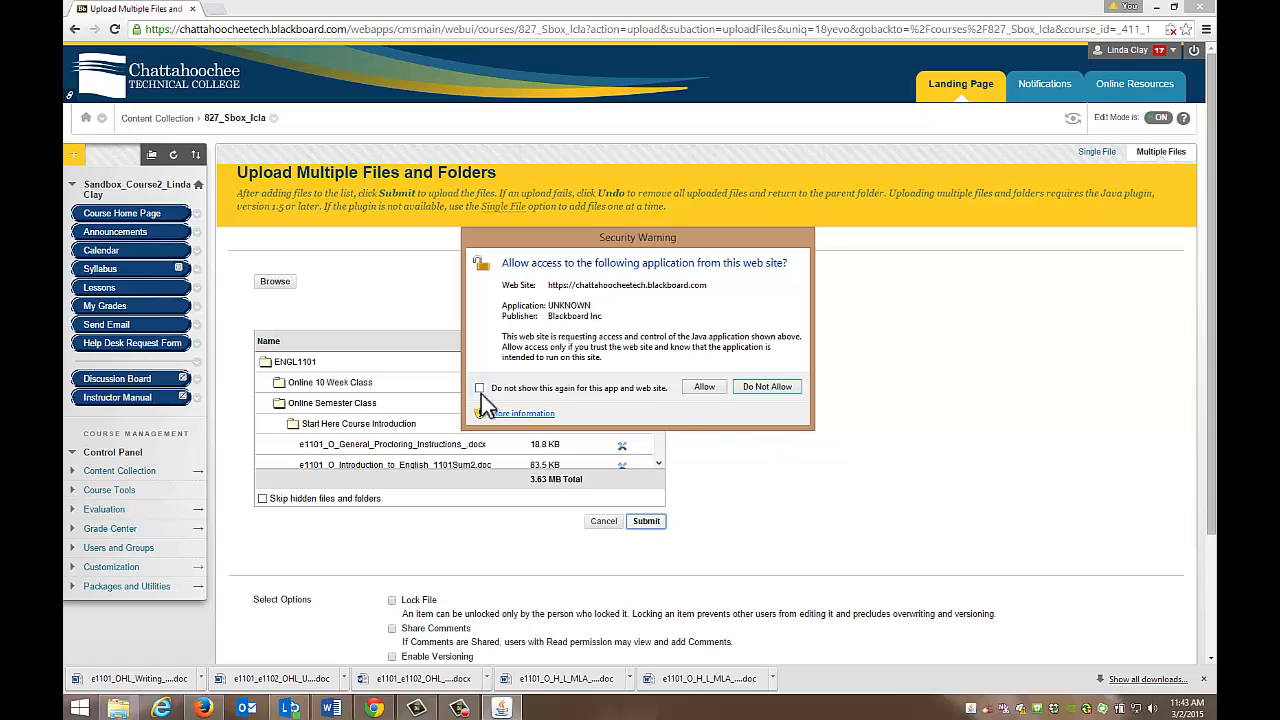
left_click(704, 388)
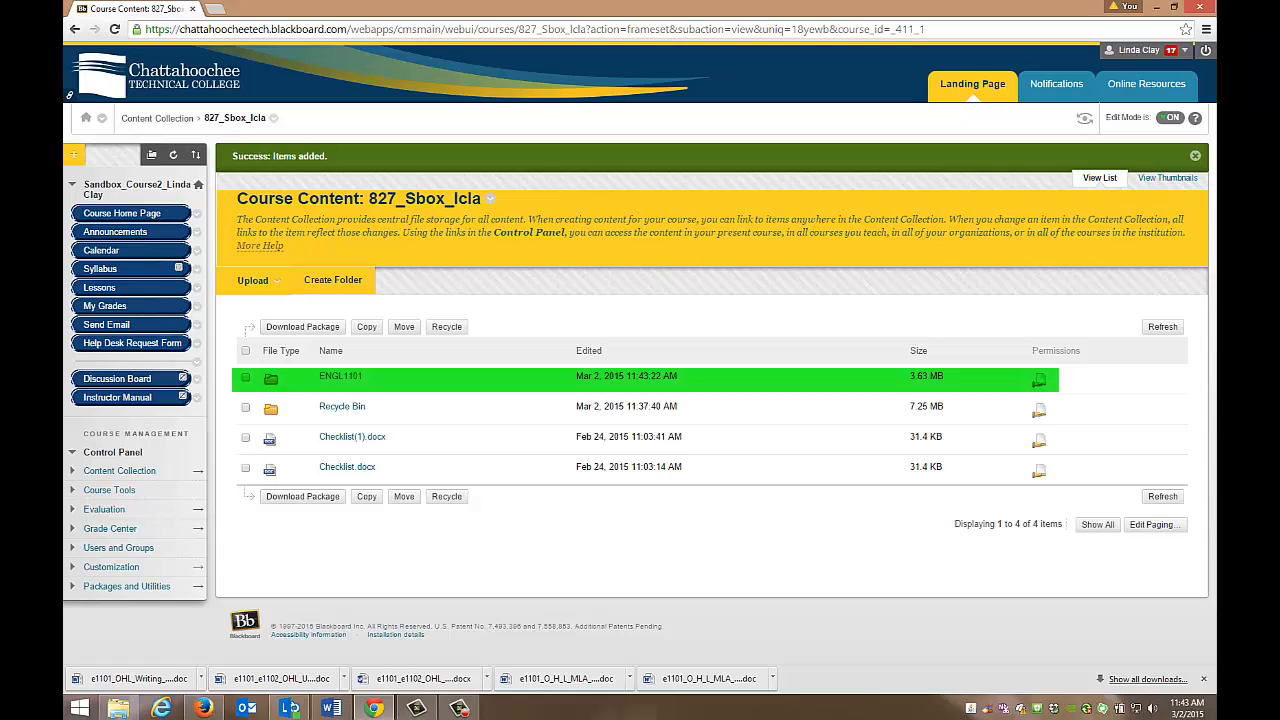
Inspect the uploaded ENGL1101 folder down to the files in Online Semester Class, Start Here Course Introduction.
left_click(340, 376)
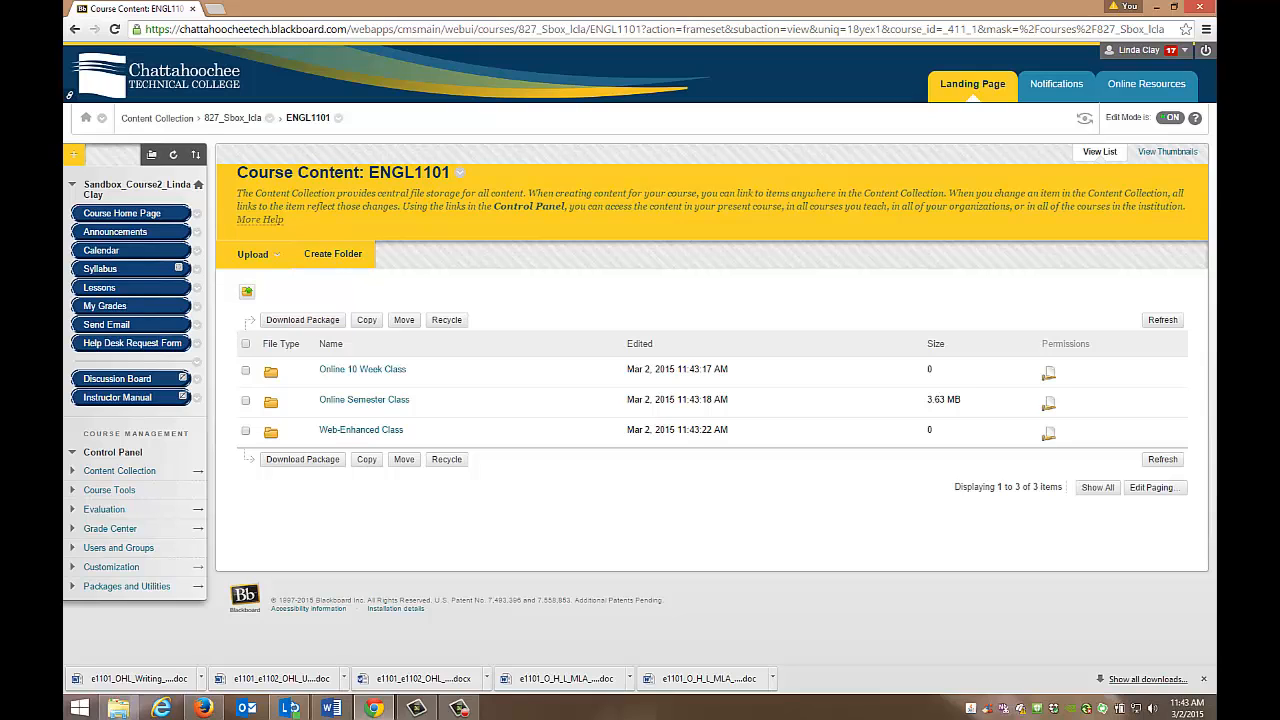
left_click(357, 402)
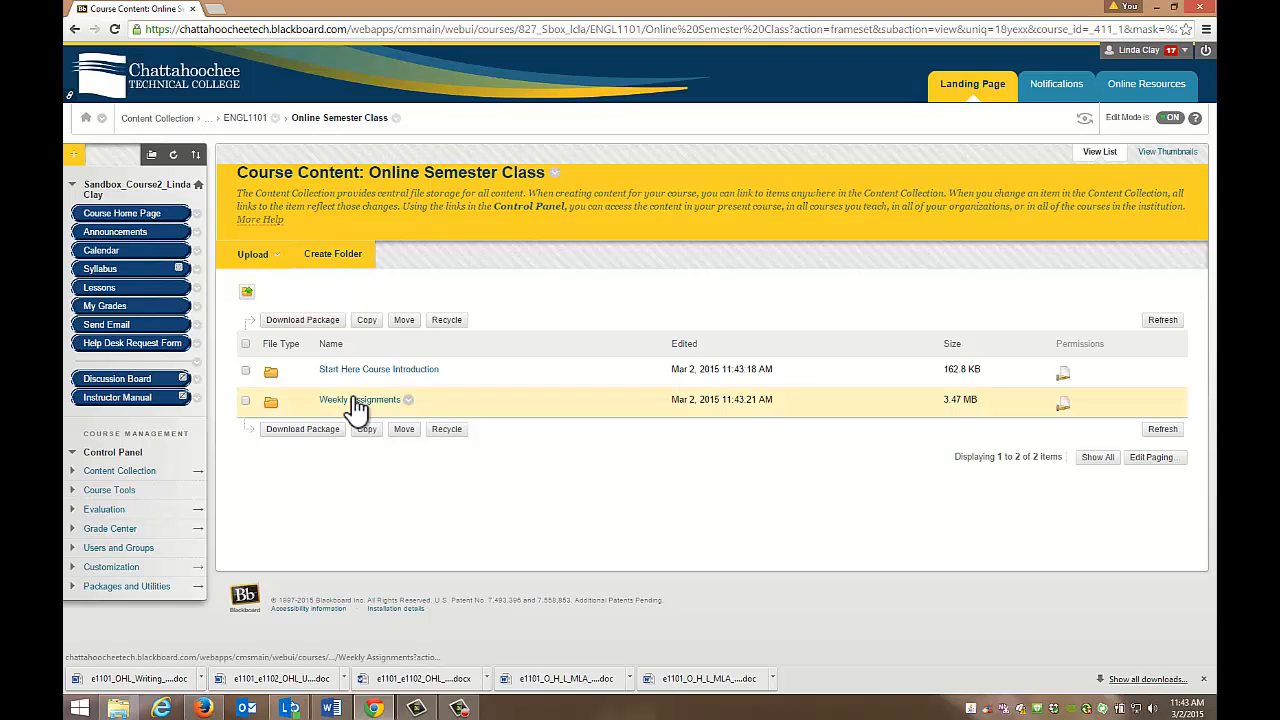
left_click(372, 378)
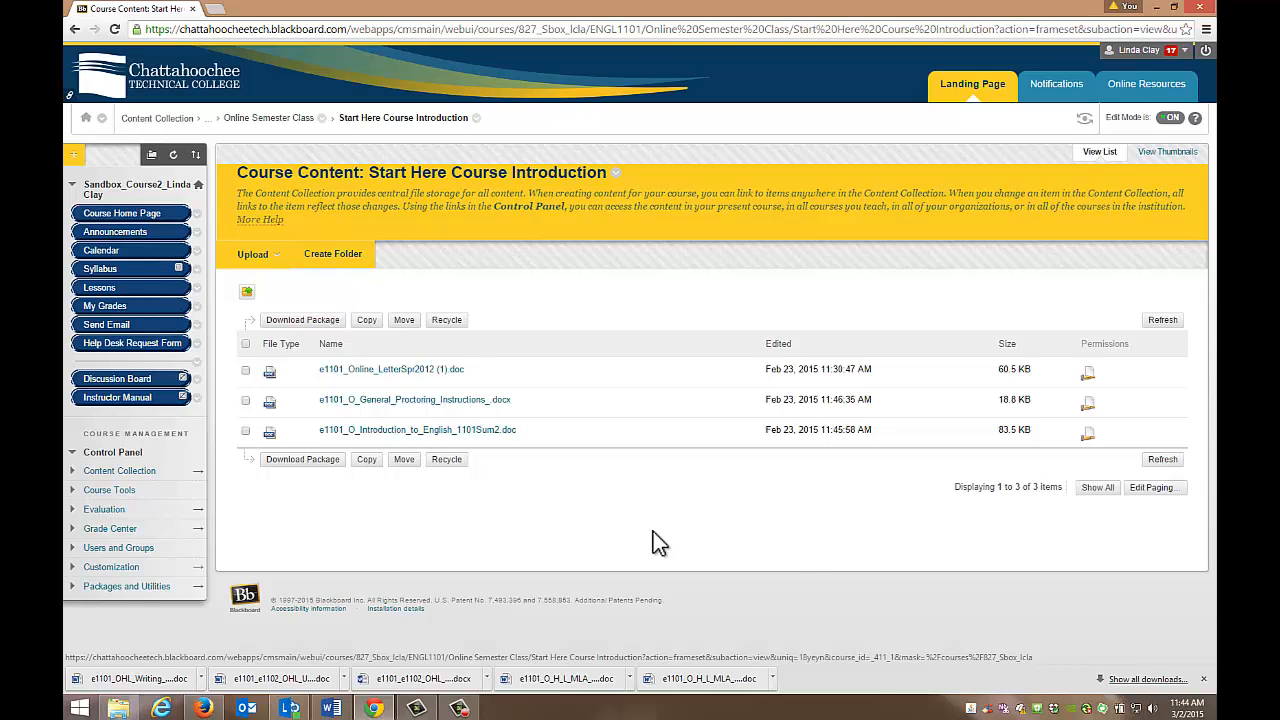
Compare the folders in Lessons with those of ENGL1101 and its Online Semester Class in the Content Collection.
left_click(152, 118)
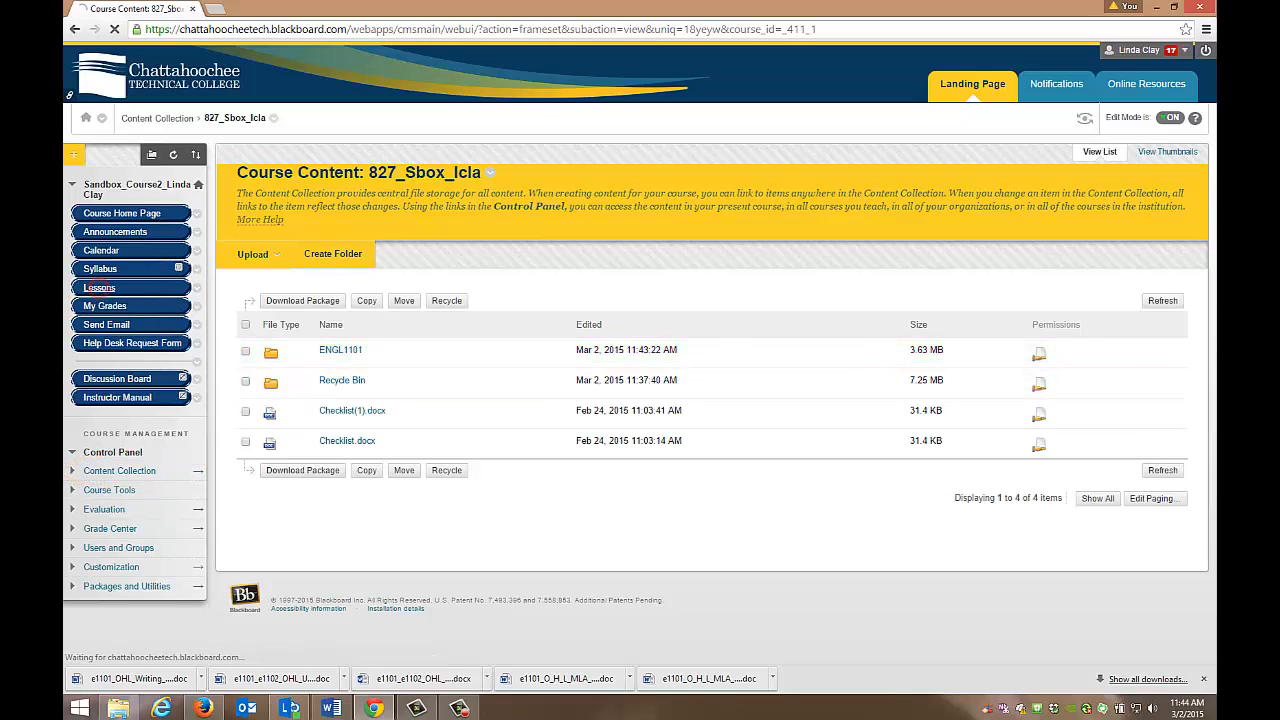
left_click(99, 288)
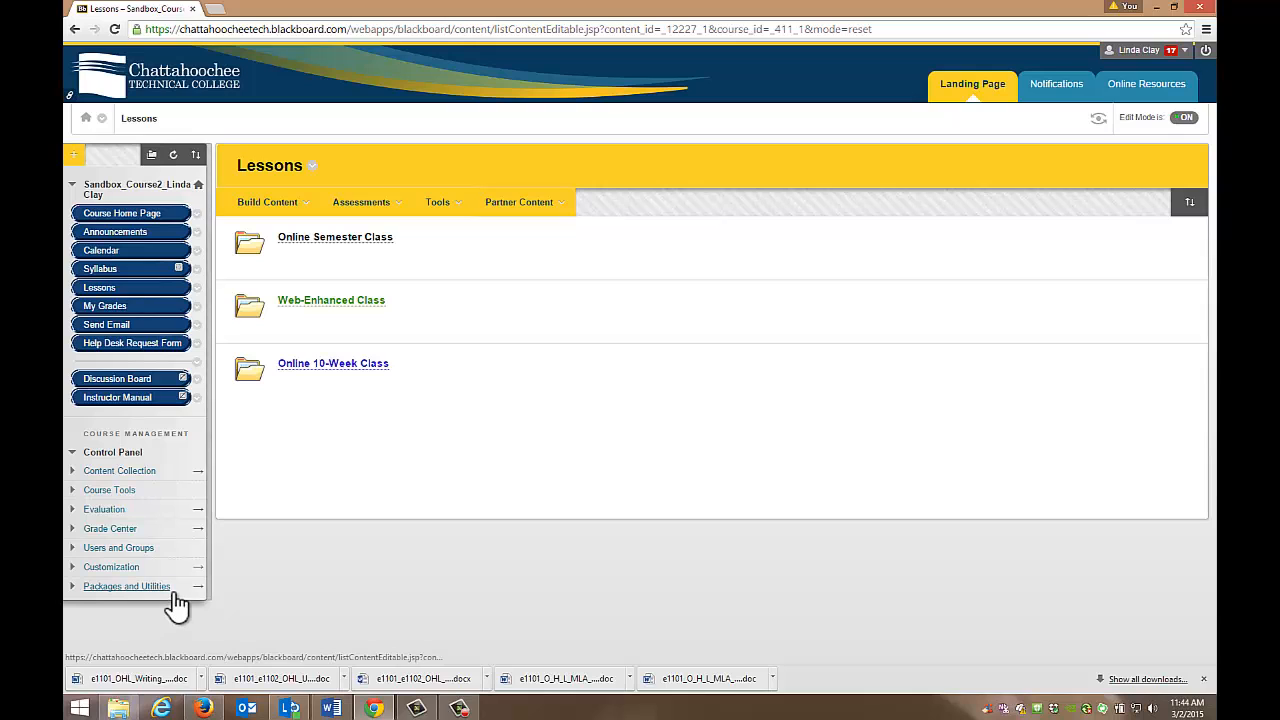
left_click(198, 472)
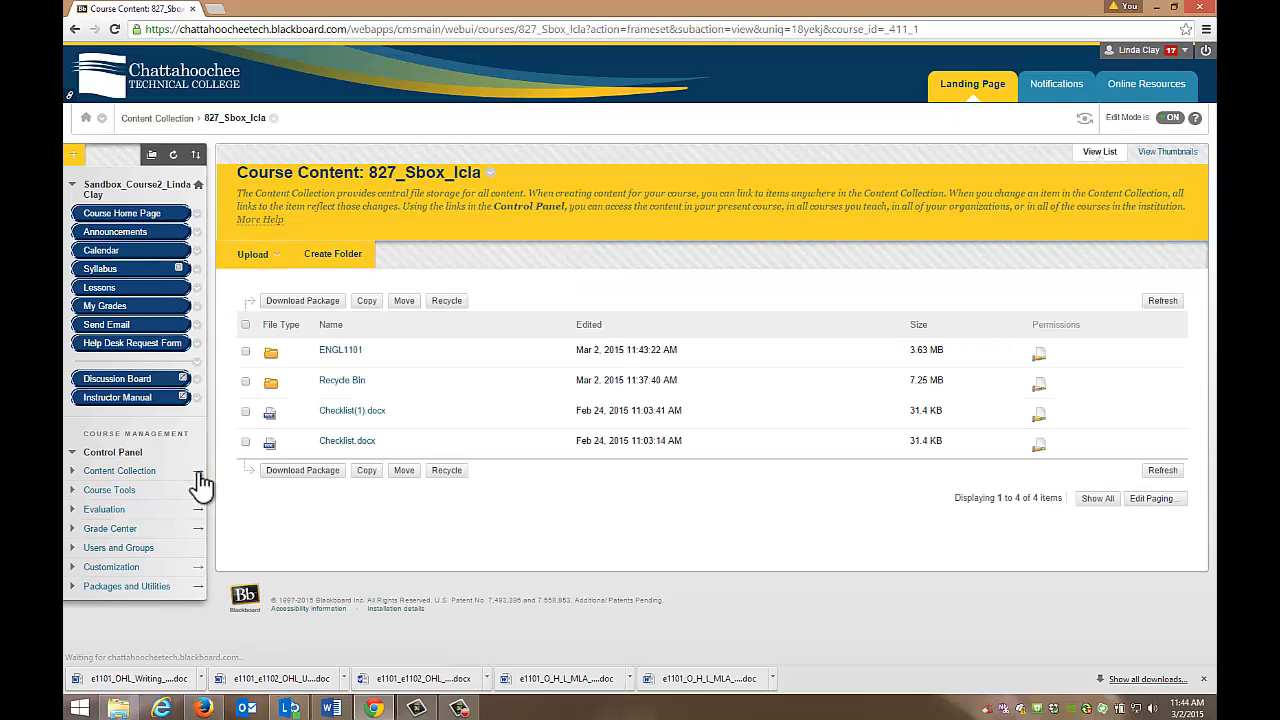
left_click(341, 351)
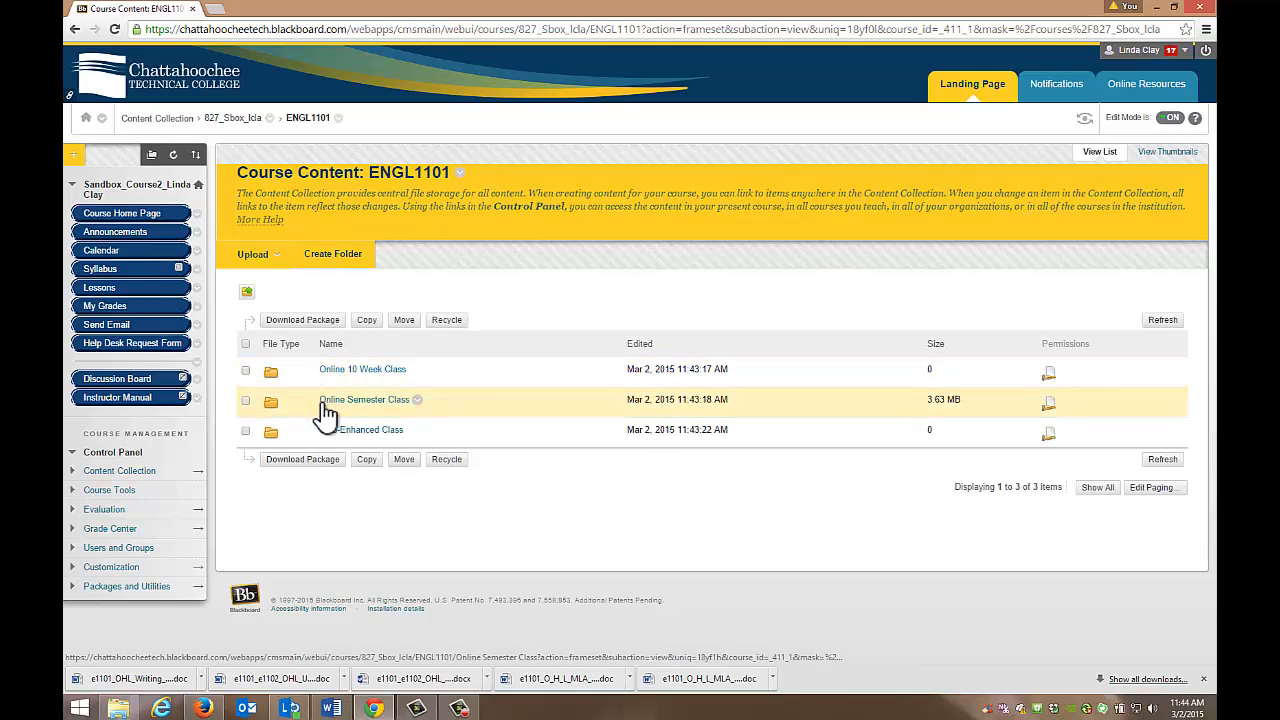
left_click(348, 402)
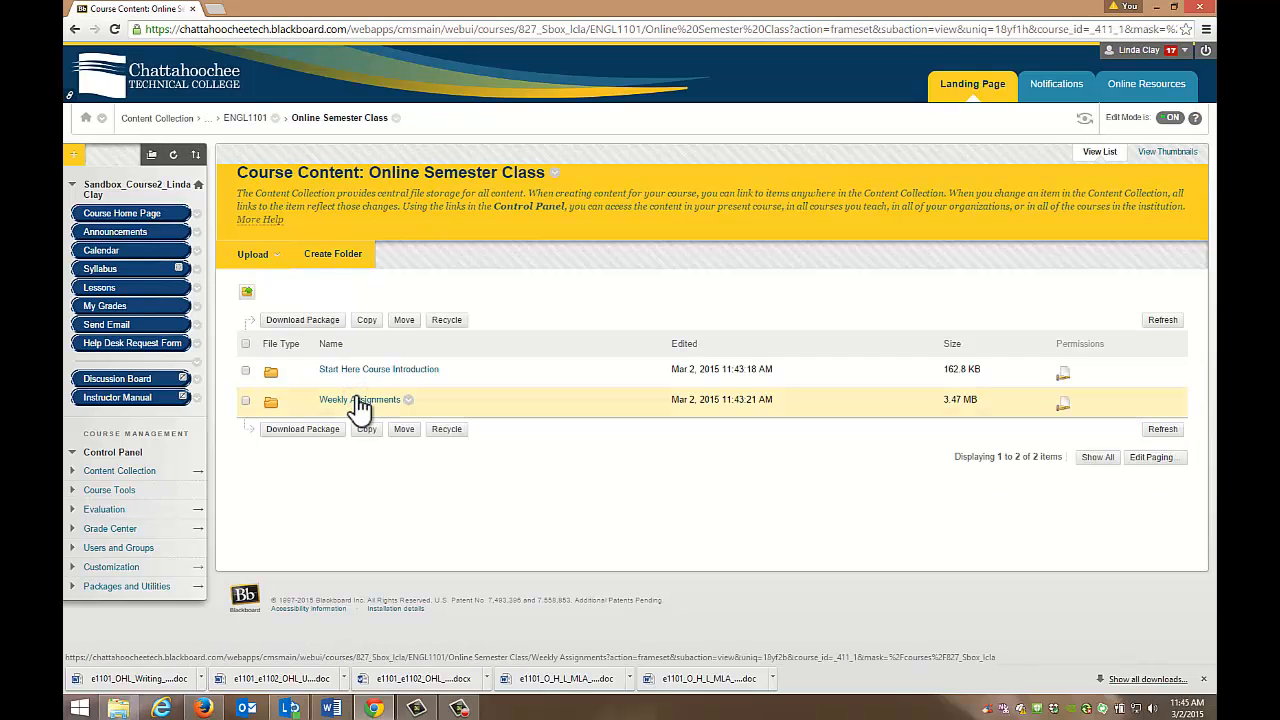
Open the START HERE: COURSE INTRODUCTION folder of the Online Semester Class in Lessons.
left_click(105, 286)
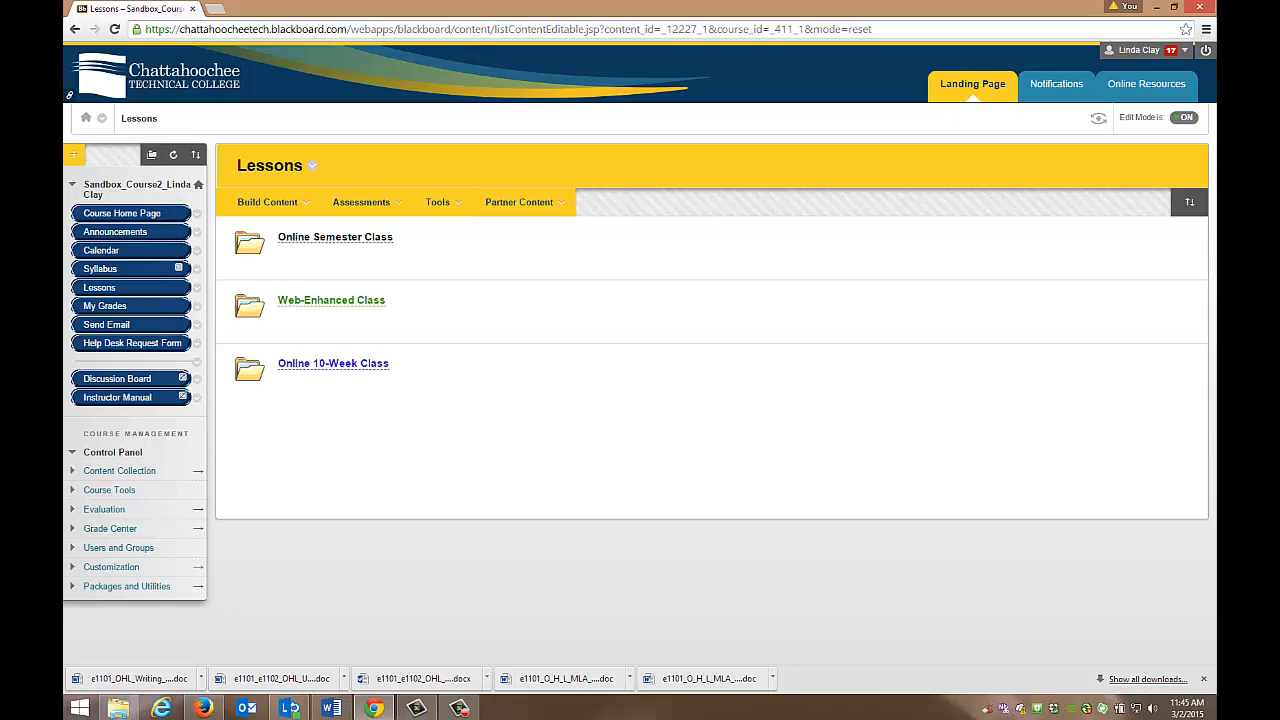
left_click(322, 242)
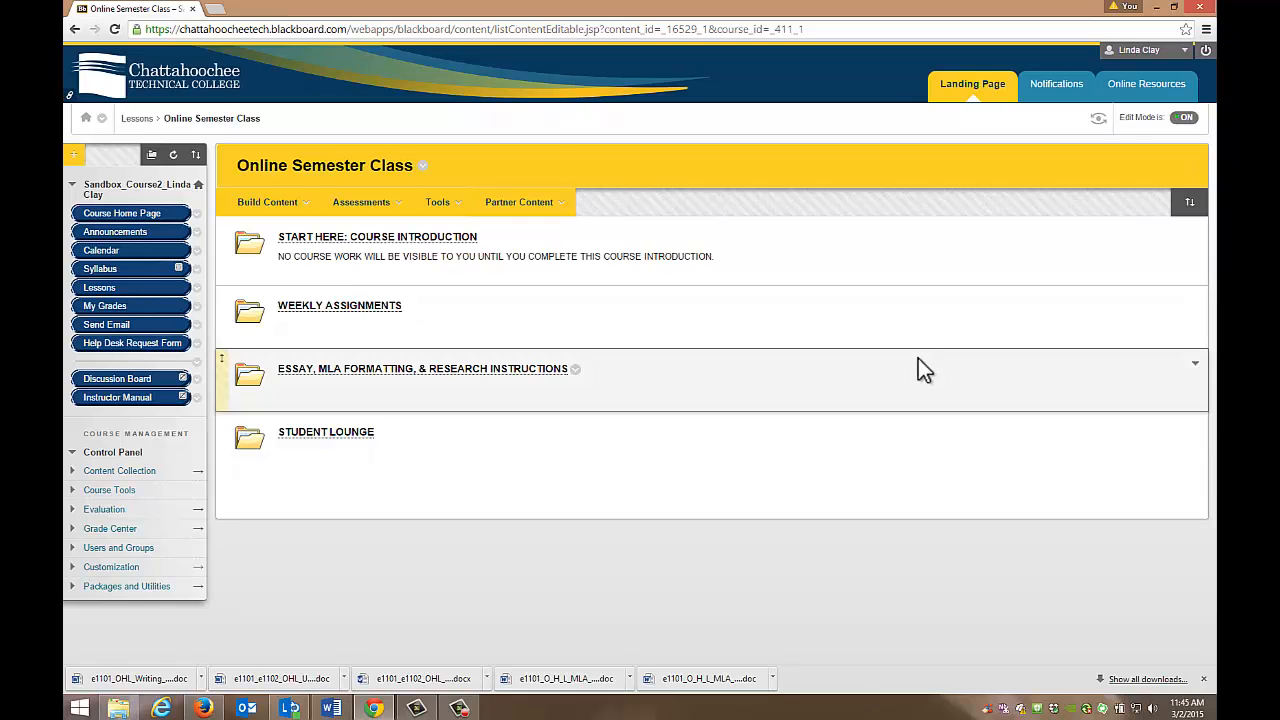
left_click(381, 237)
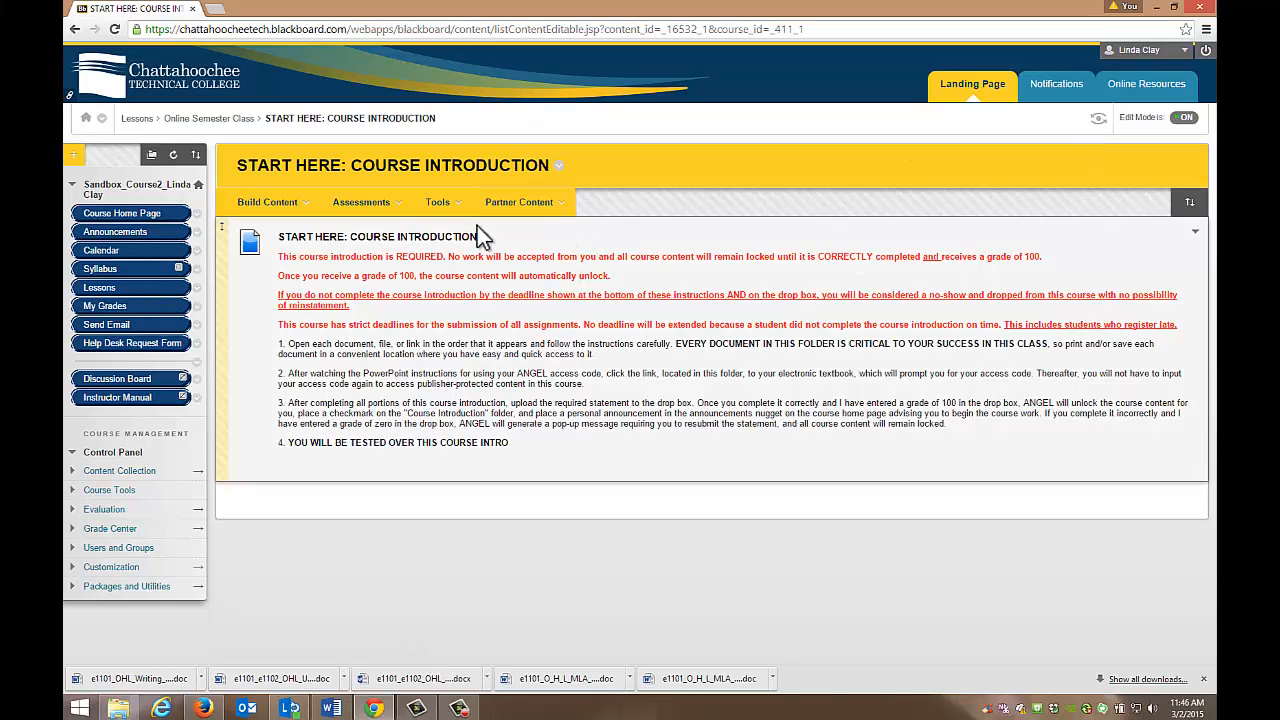
Create a File content item and attach e1101_Online_LetterSpr2012 (1).doc from the course's ENGL1101, Online Semester Class, Start Here Course Introduction folder.
mouse_move(310, 208)
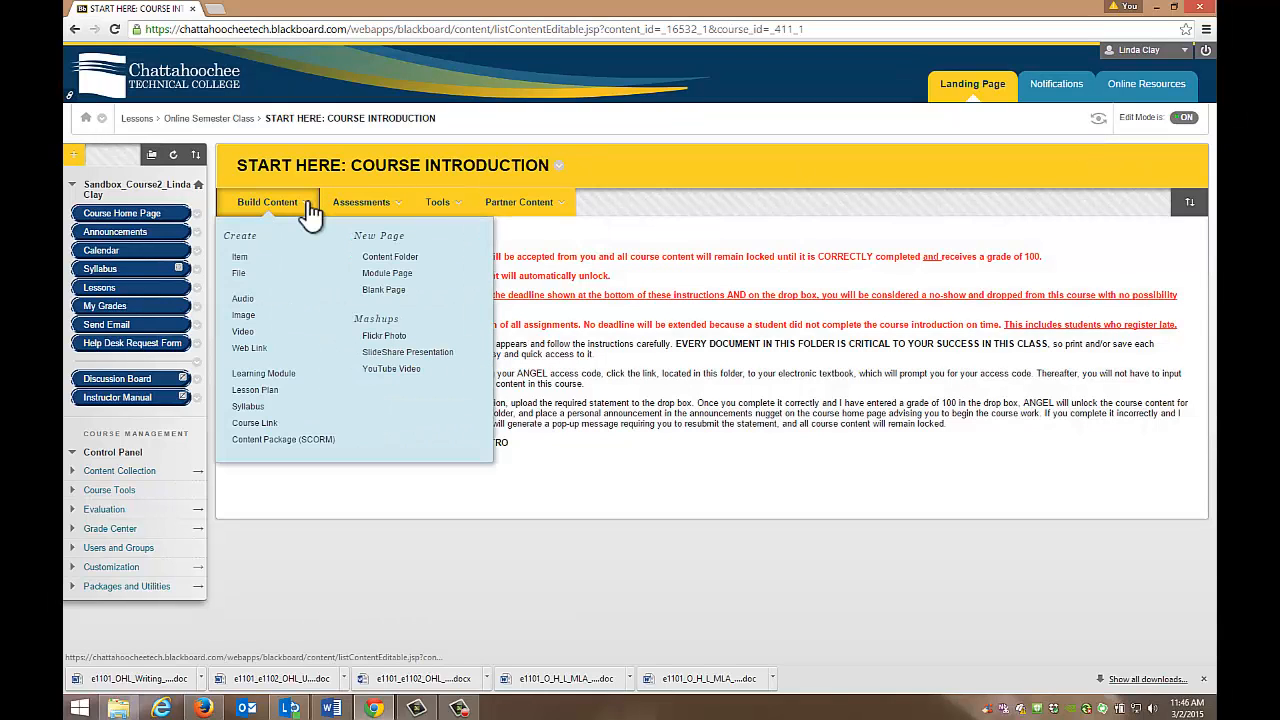
left_click(242, 273)
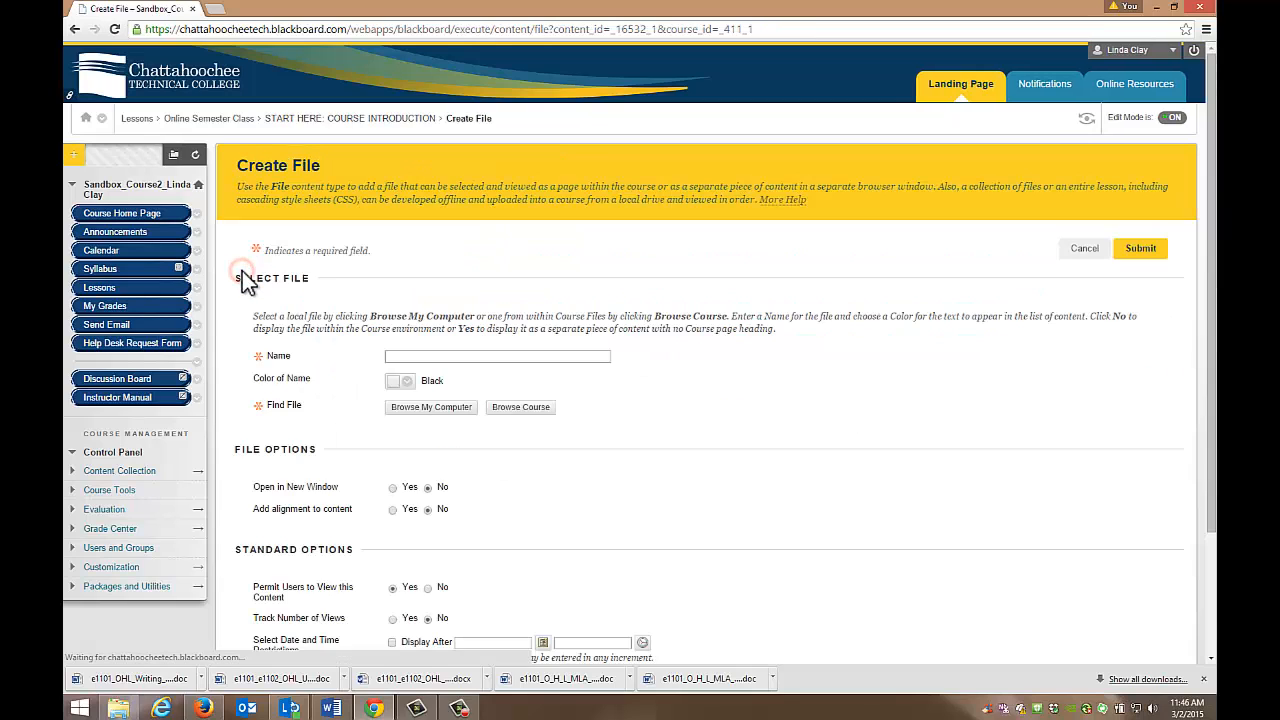
left_click(520, 410)
left_click(355, 290)
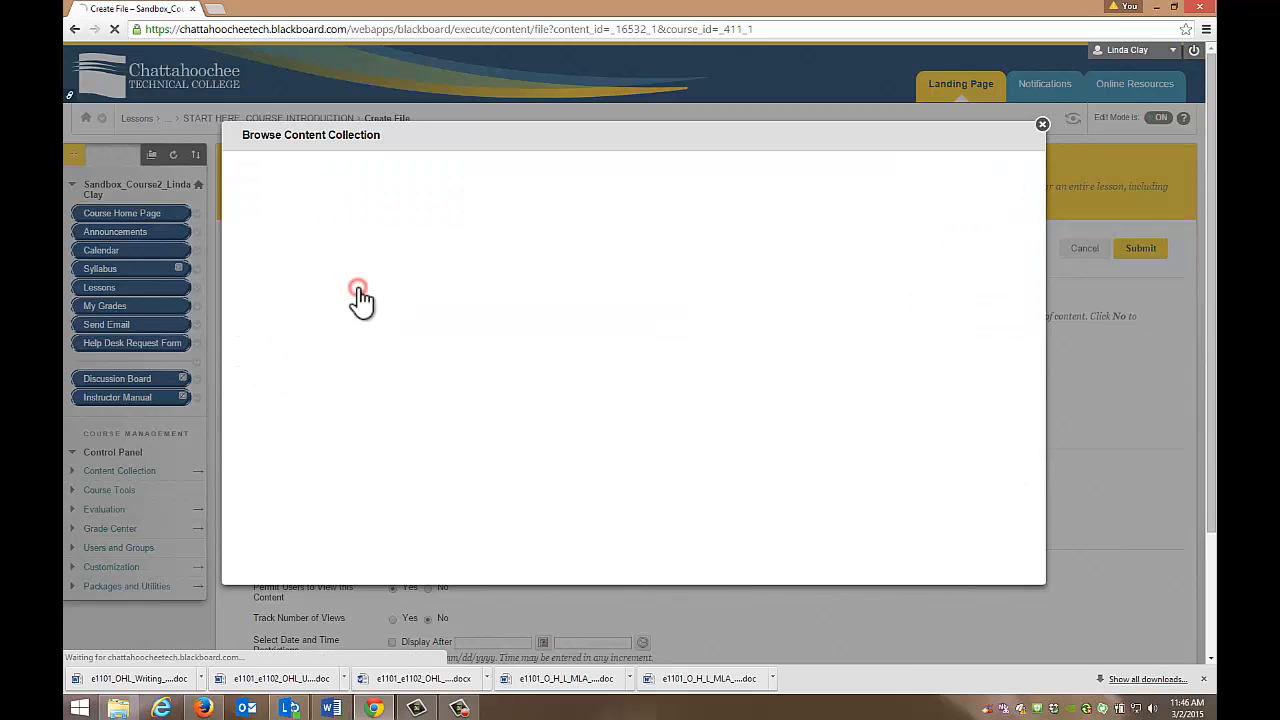
left_click(366, 319)
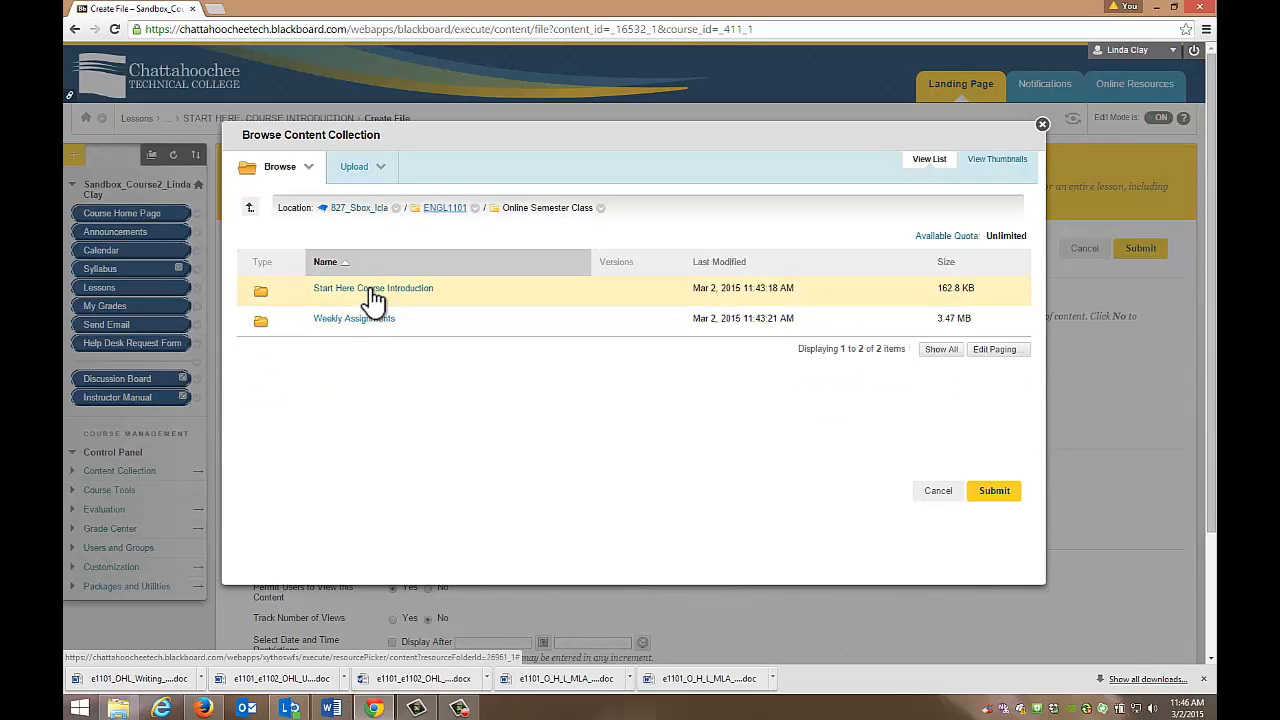
left_click(370, 288)
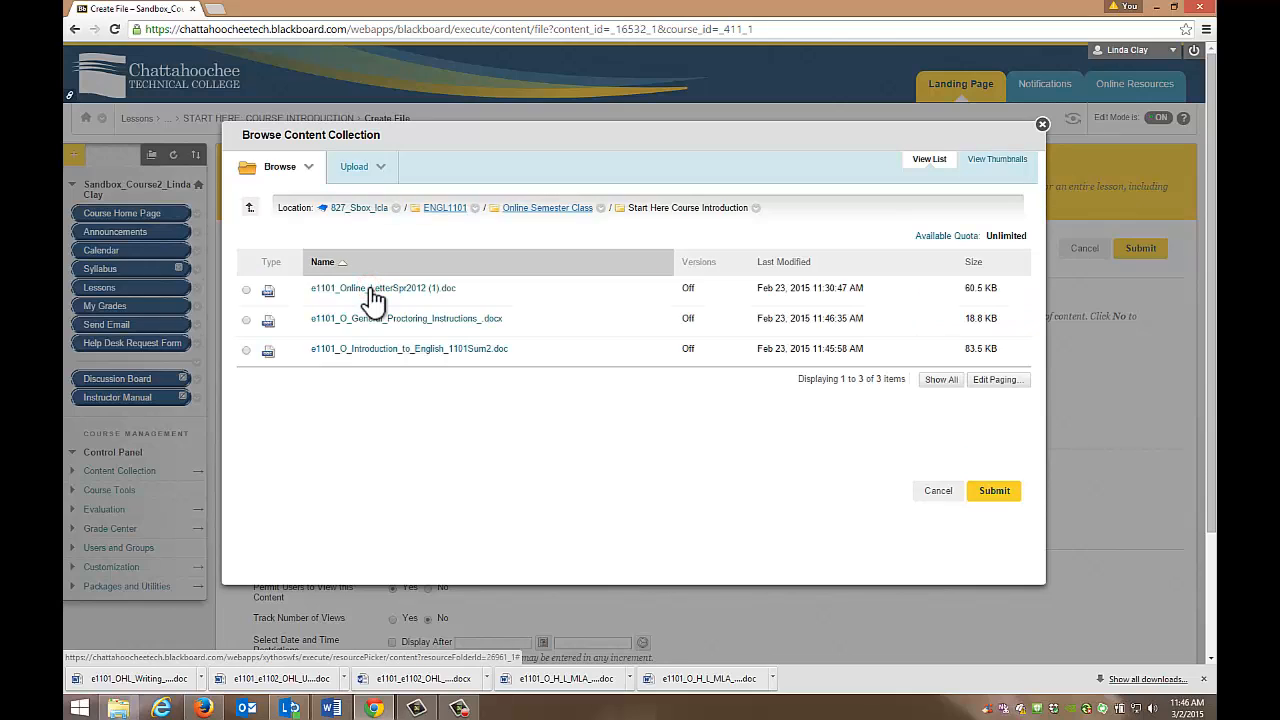
left_click(245, 292)
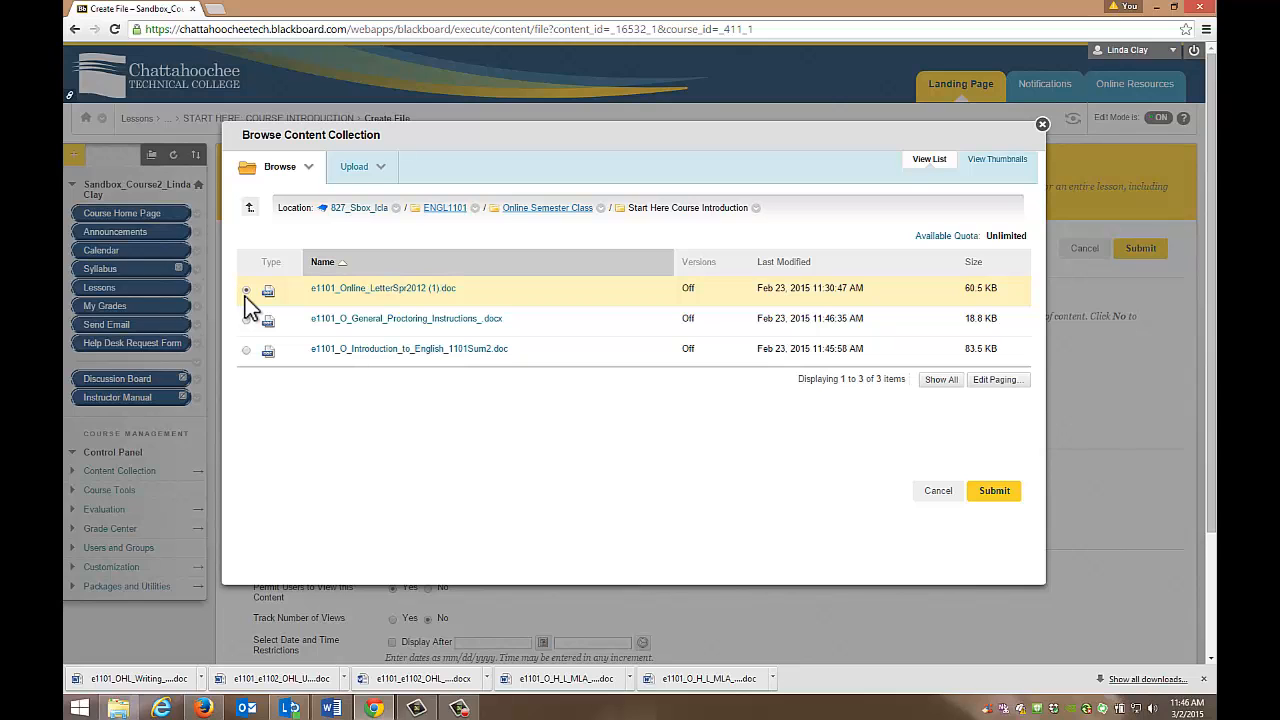
left_click(995, 491)
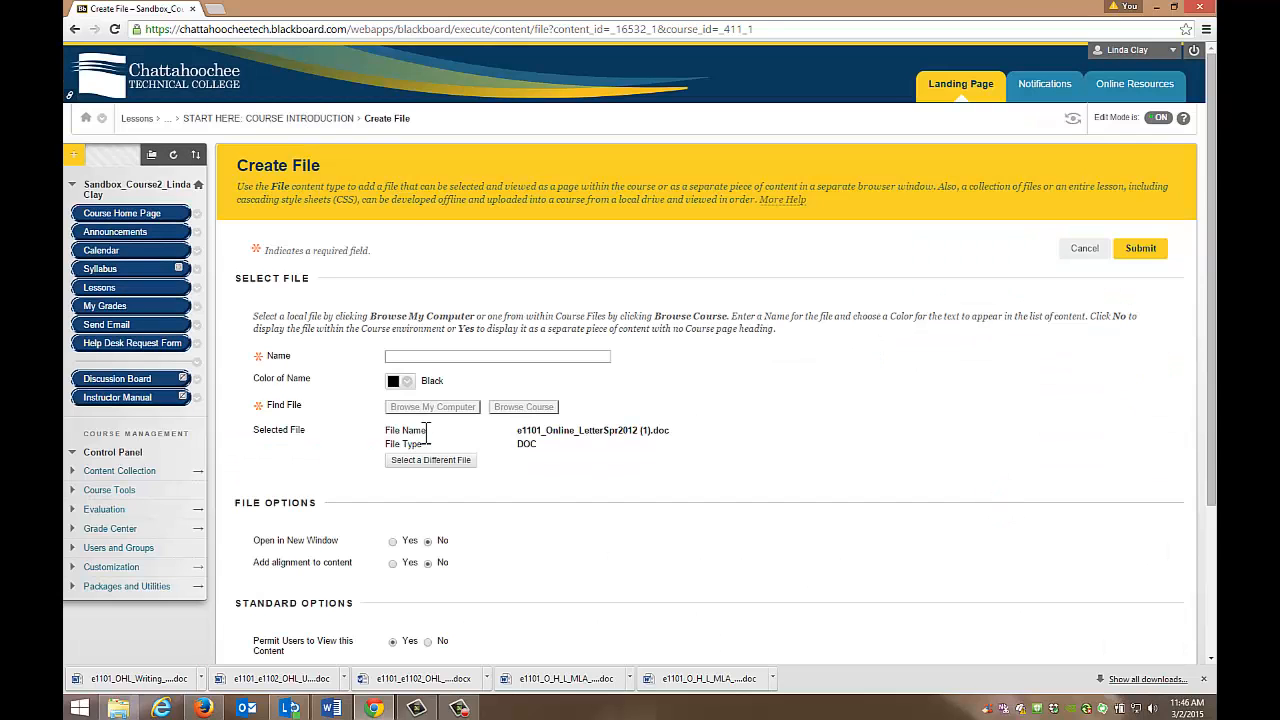
Name the file item "Online Letter" and submit it to the START HERE: COURSE INTRODUCTION folder.
left_click(412, 357)
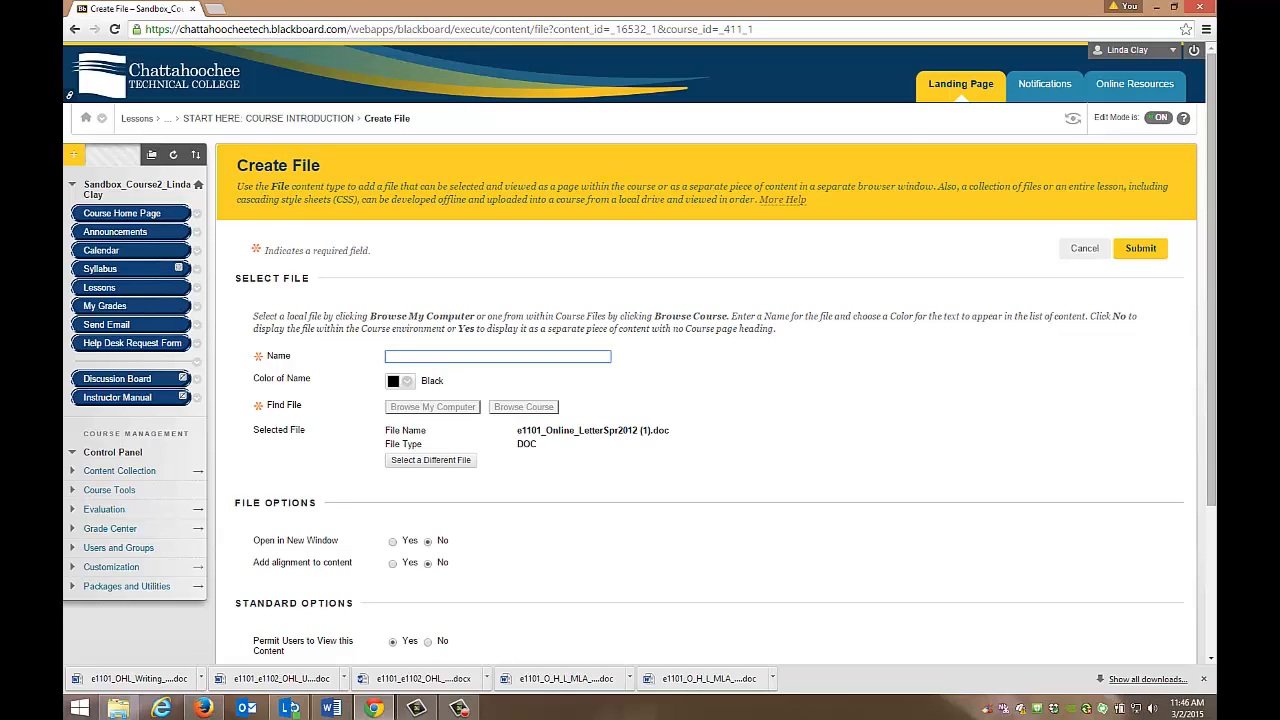
type("Online Letter")
left_click(1143, 250)
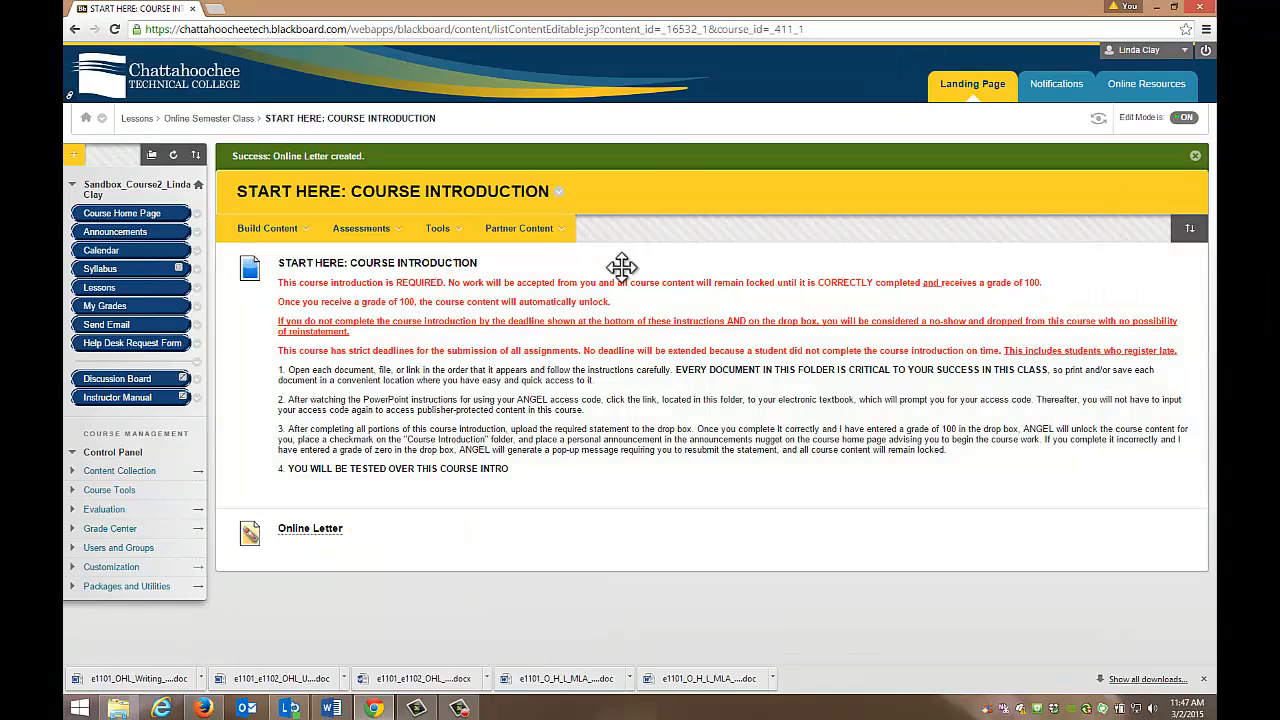
Create another File item and attach e1101_O_General_Proctoring_Instructions_.docx from the course's ENGL1101, Online Semester Class, Start Here Course Introduction folder.
left_click(273, 229)
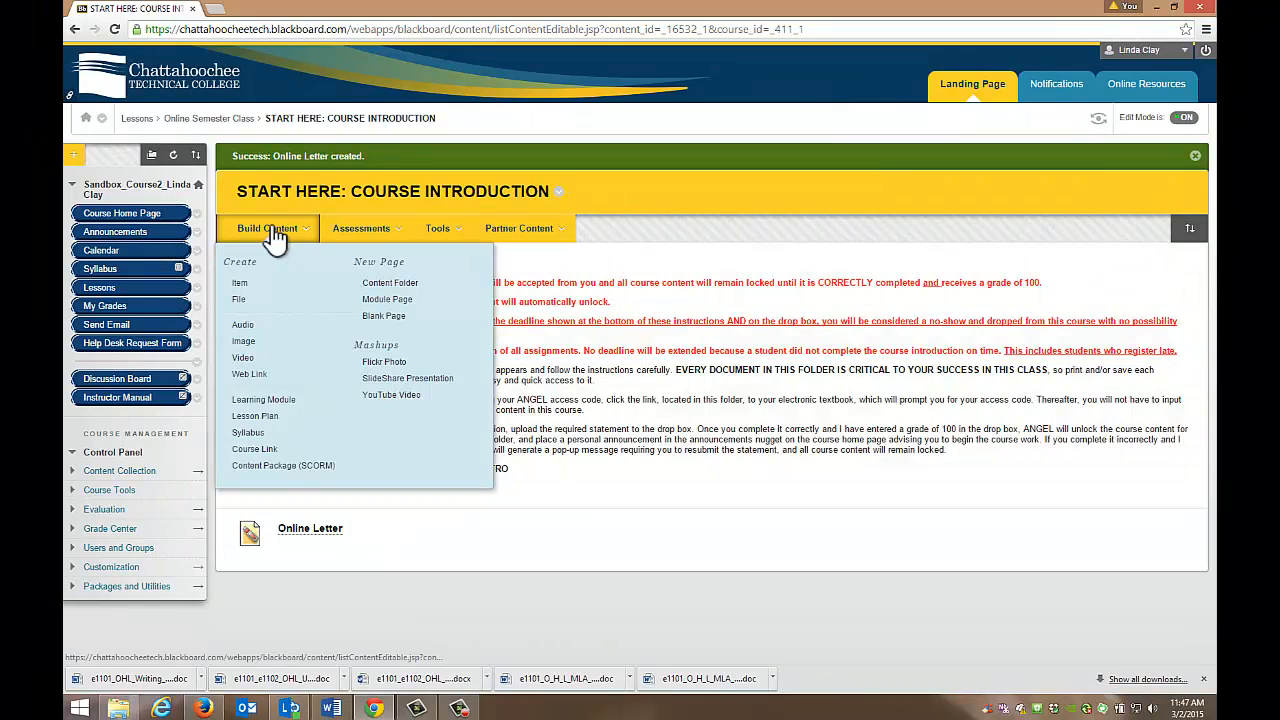
left_click(242, 299)
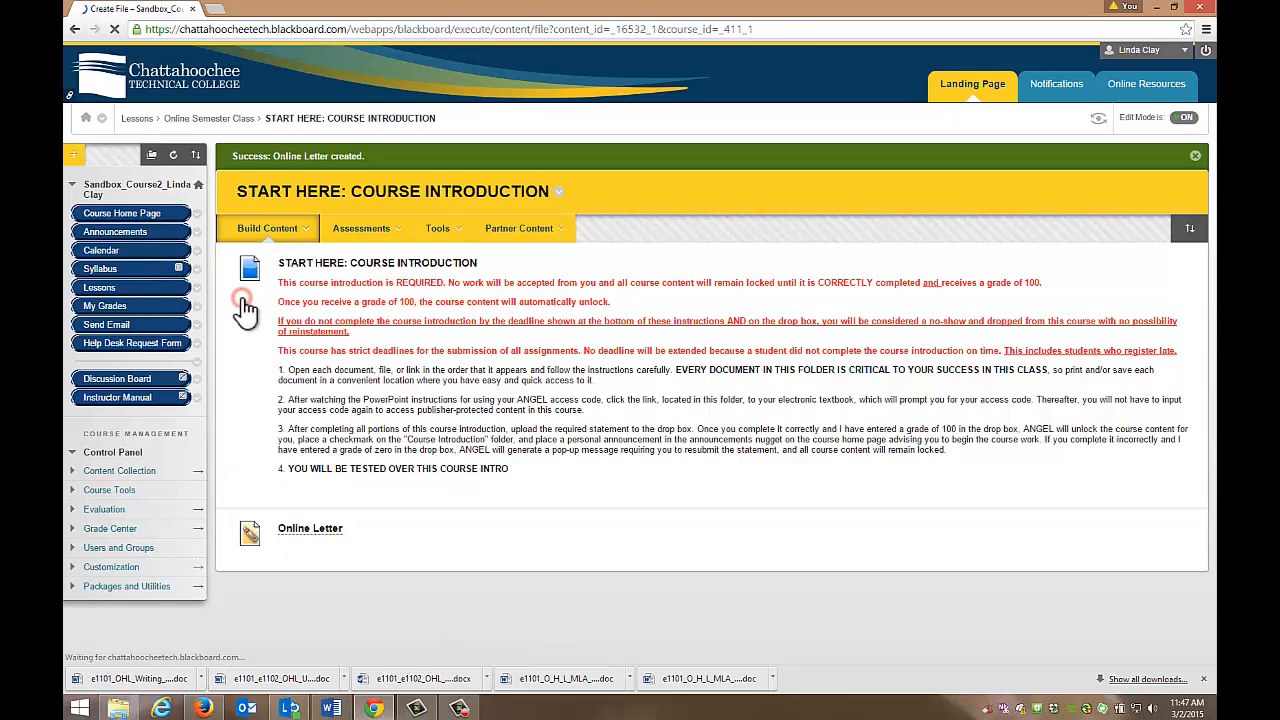
left_click(517, 409)
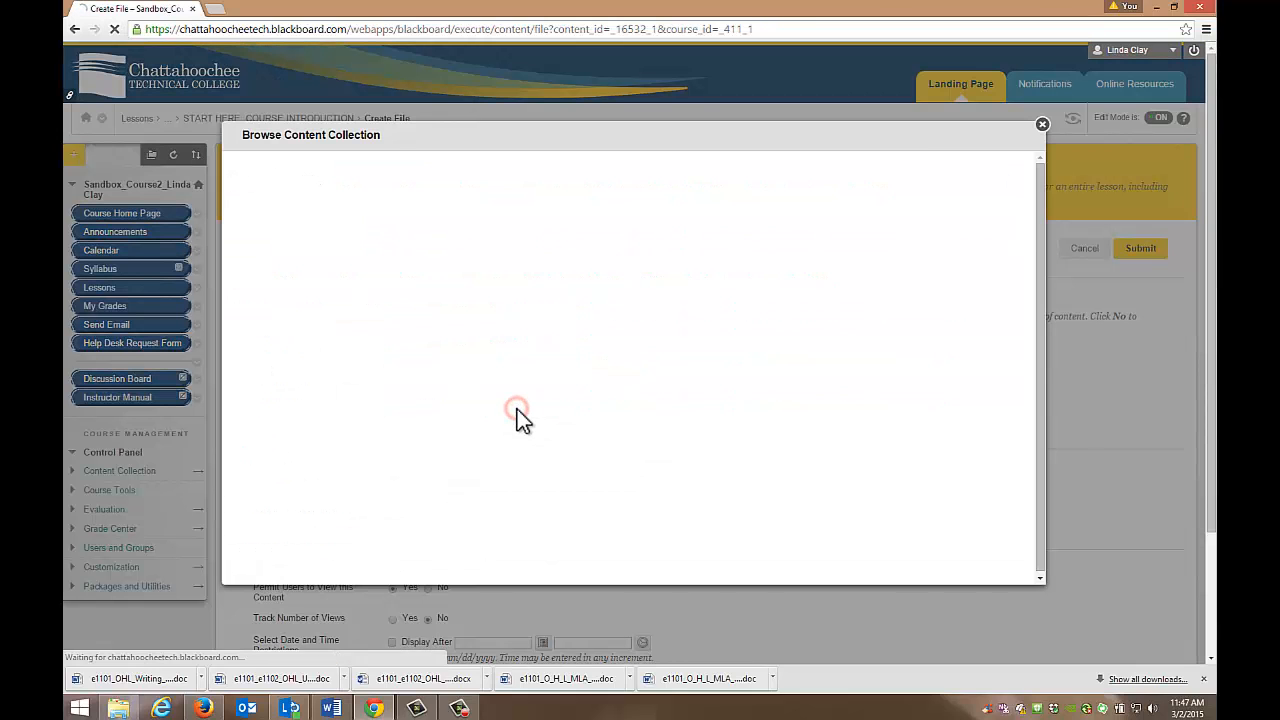
left_click(345, 288)
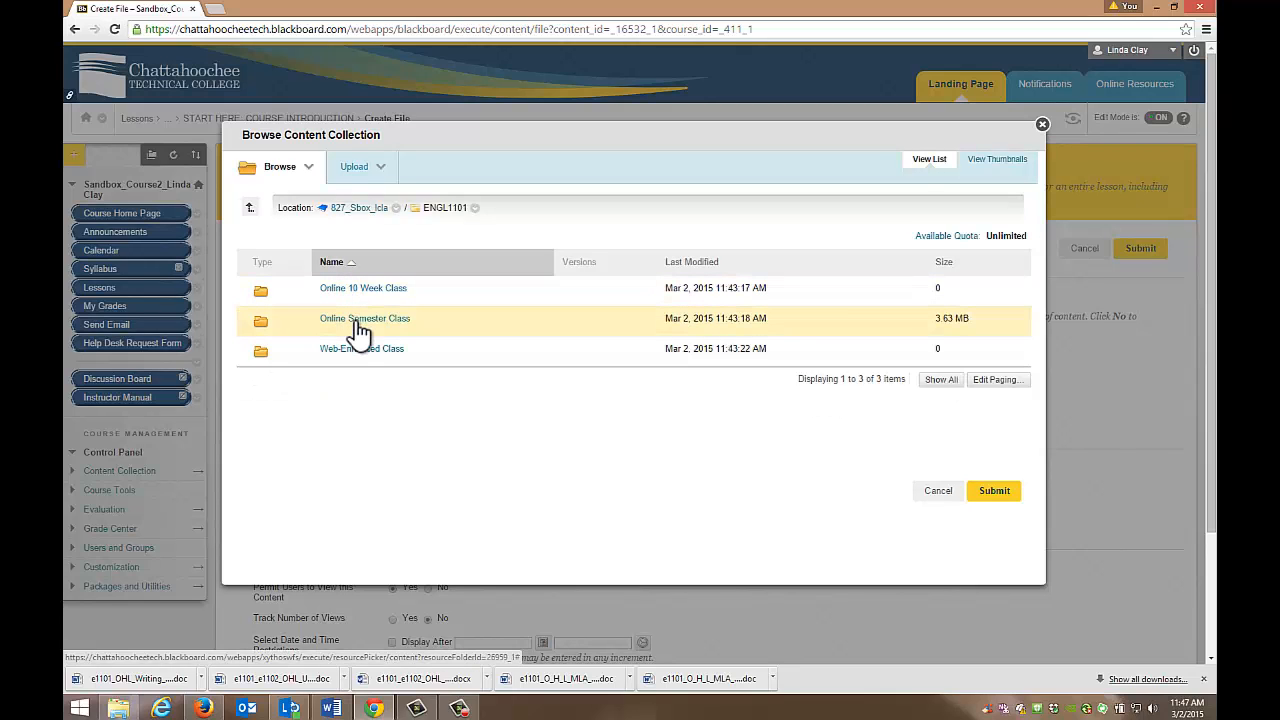
left_click(355, 320)
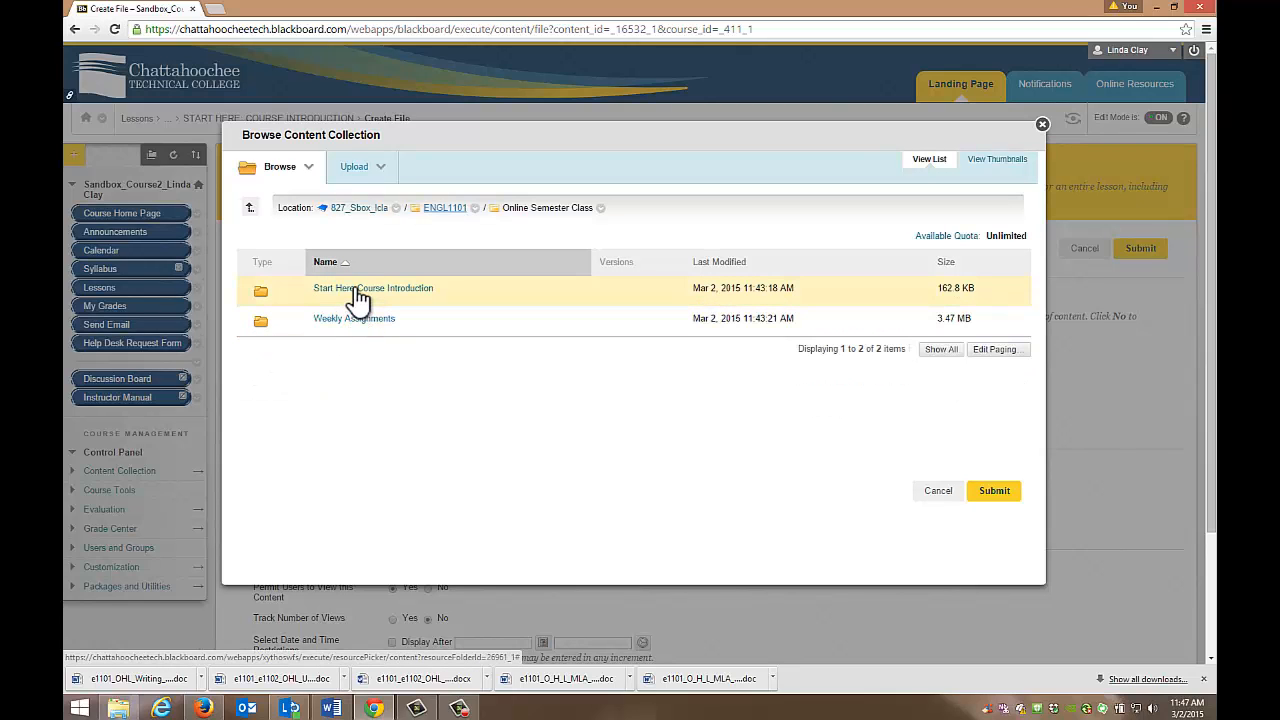
left_click(356, 289)
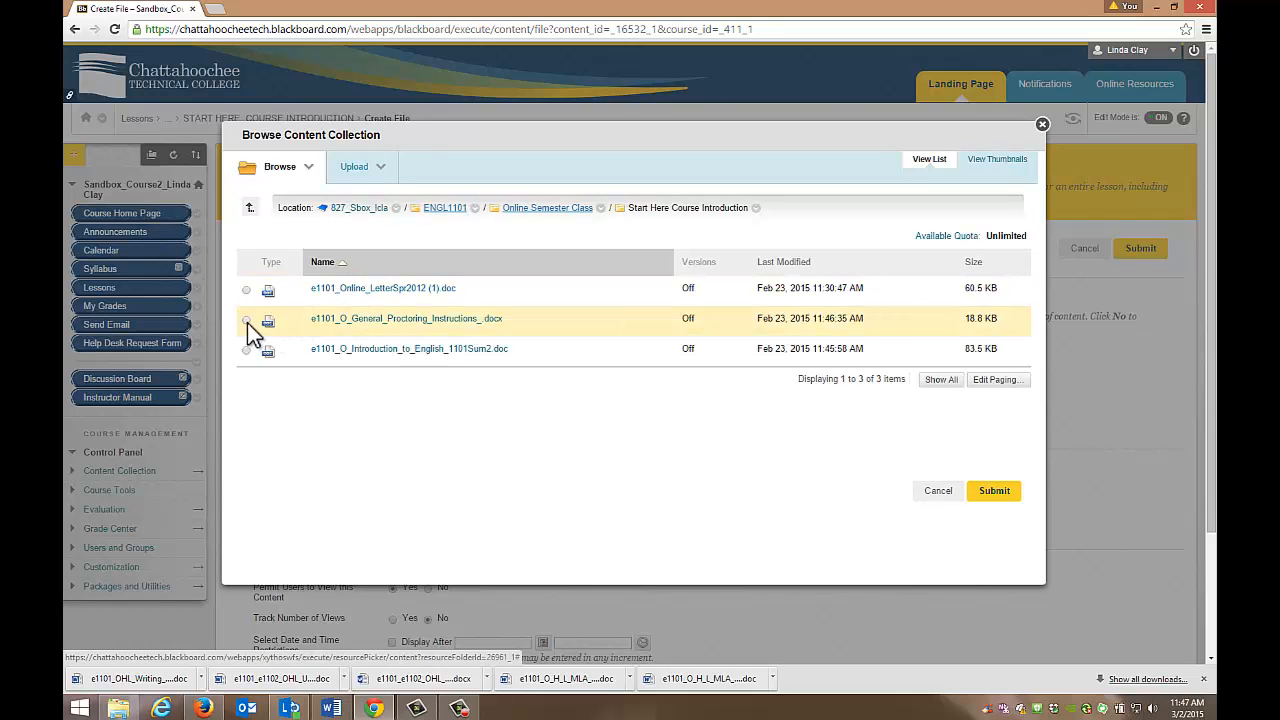
left_click(246, 320)
left_click(993, 491)
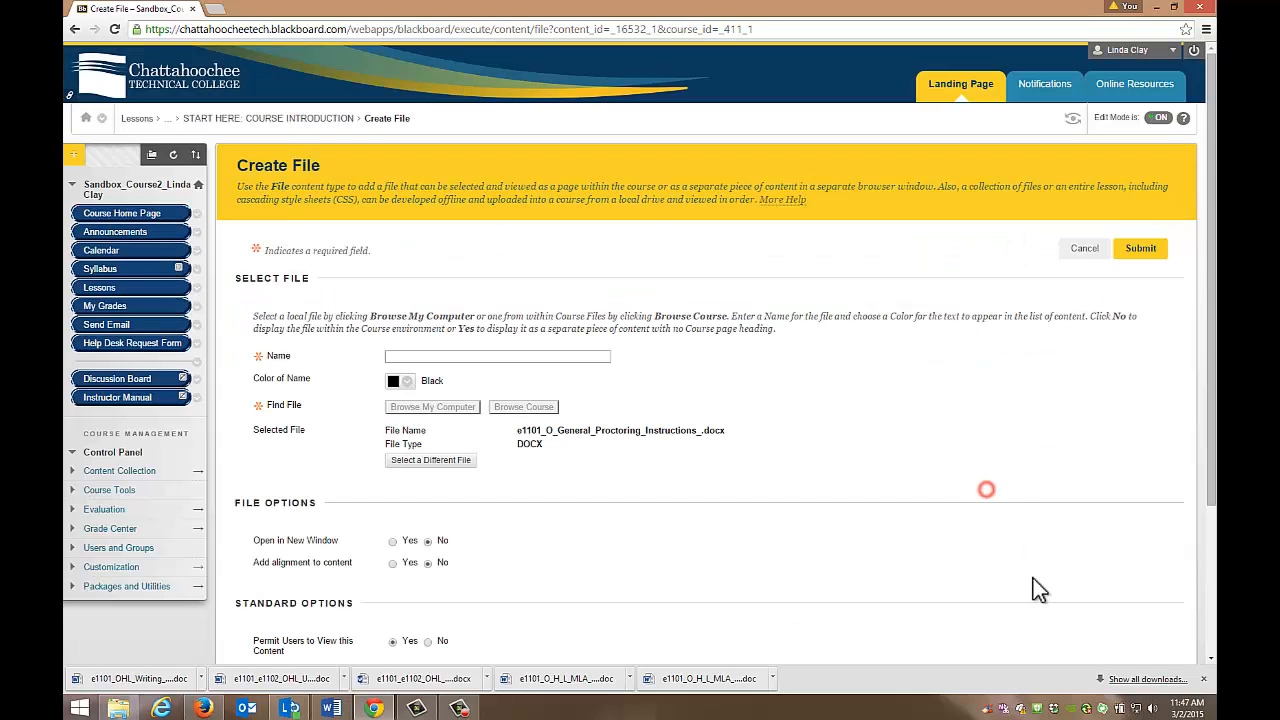
Name the file item "Proctoring Instructions" and submit it.
left_click(414, 356)
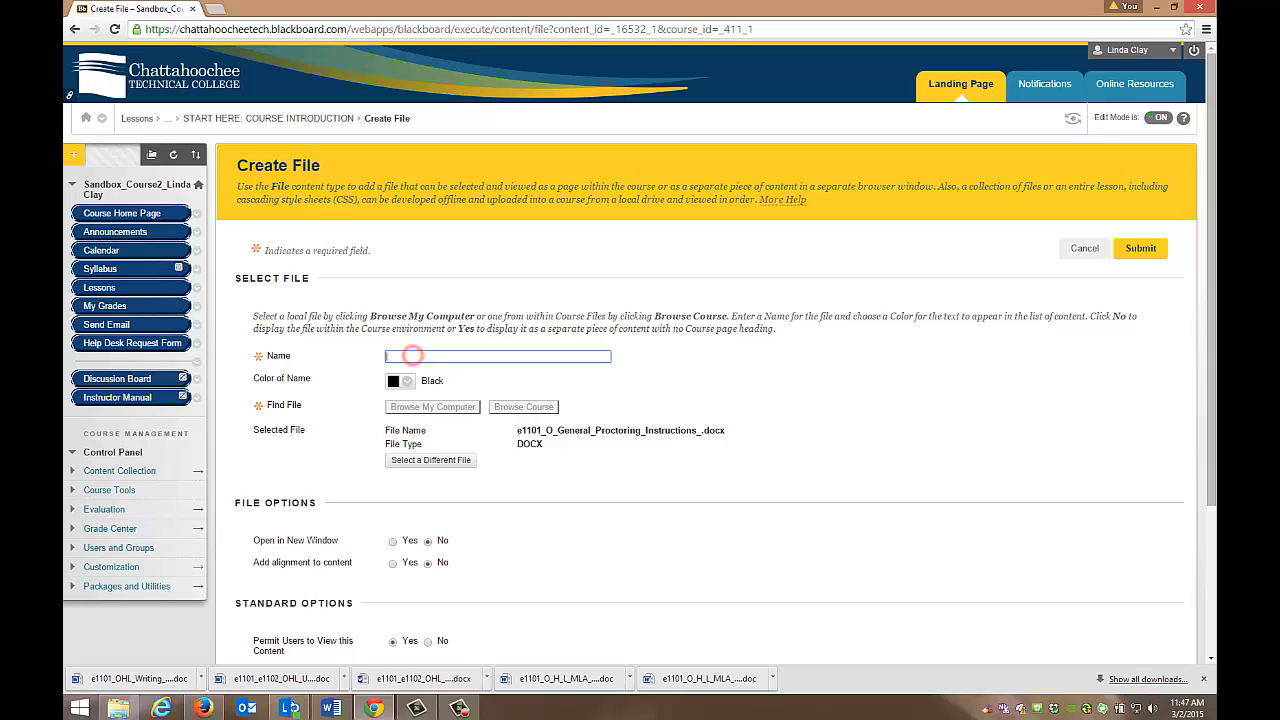
type("Proctoring Instructions")
left_click(1145, 250)
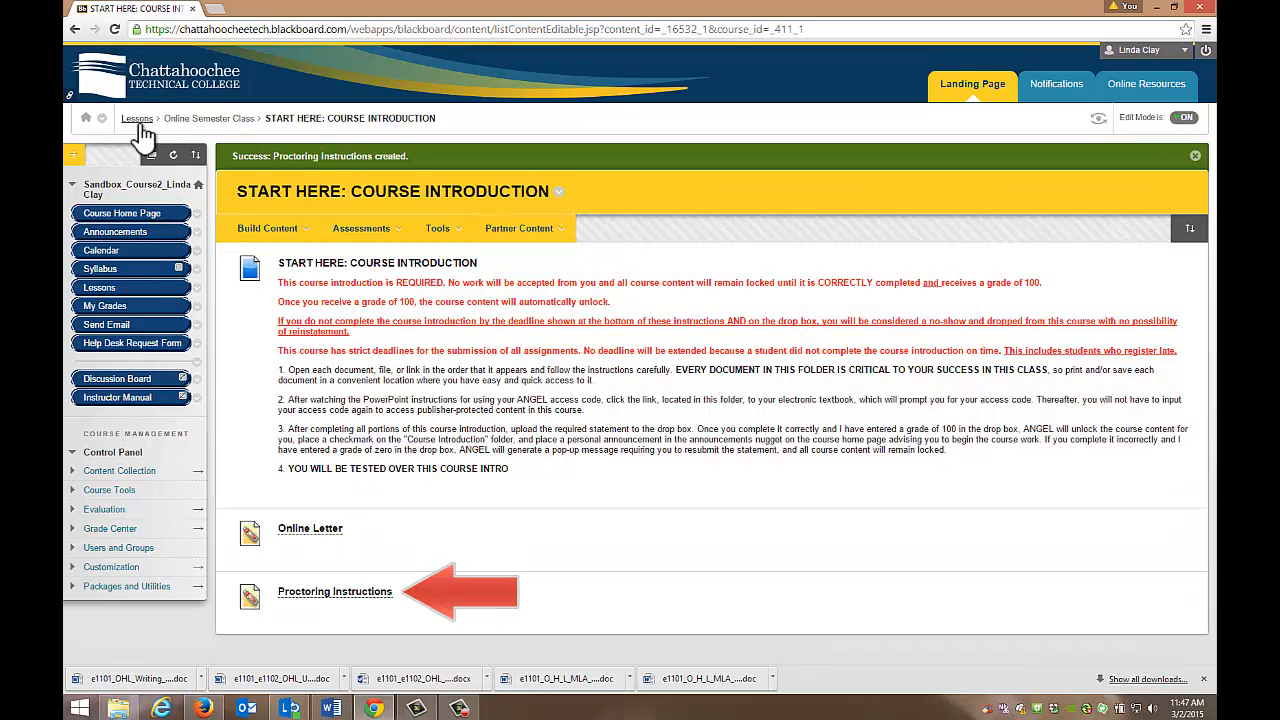
Open the Week 1 folder under WEEKLY ASSIGNMENTS in the Online Semester Class of Lessons.
left_click(139, 121)
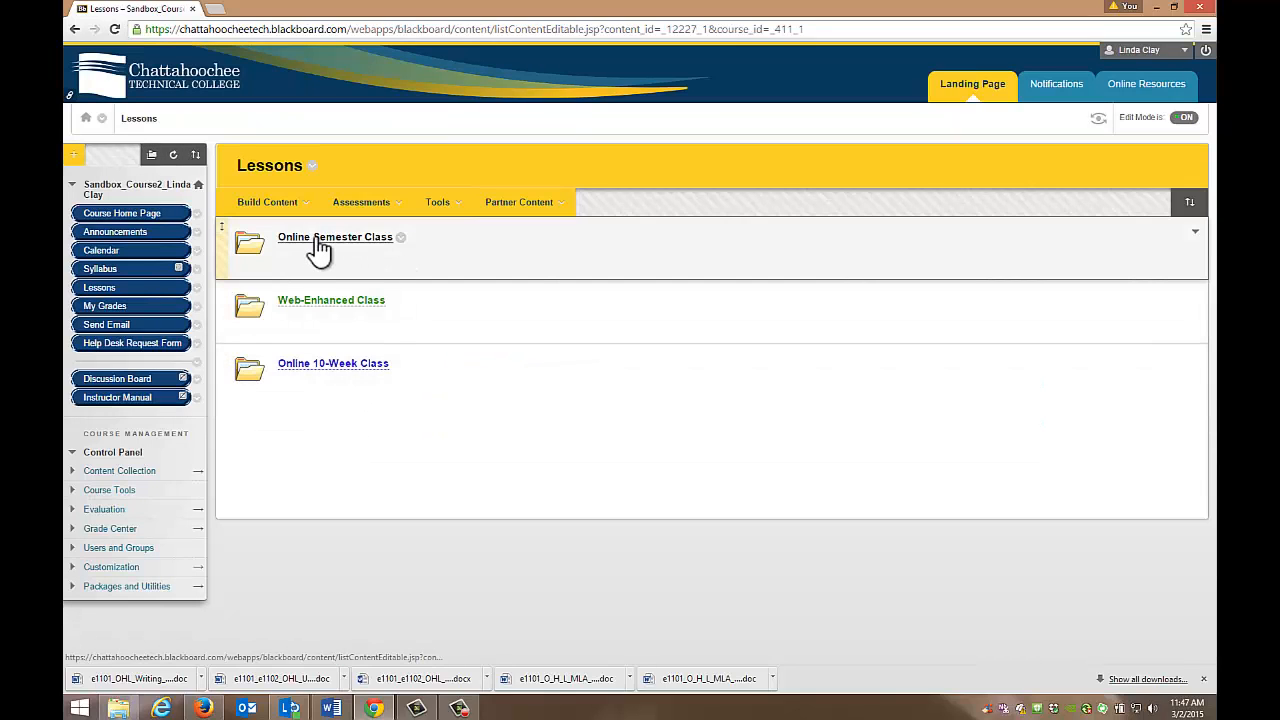
left_click(316, 240)
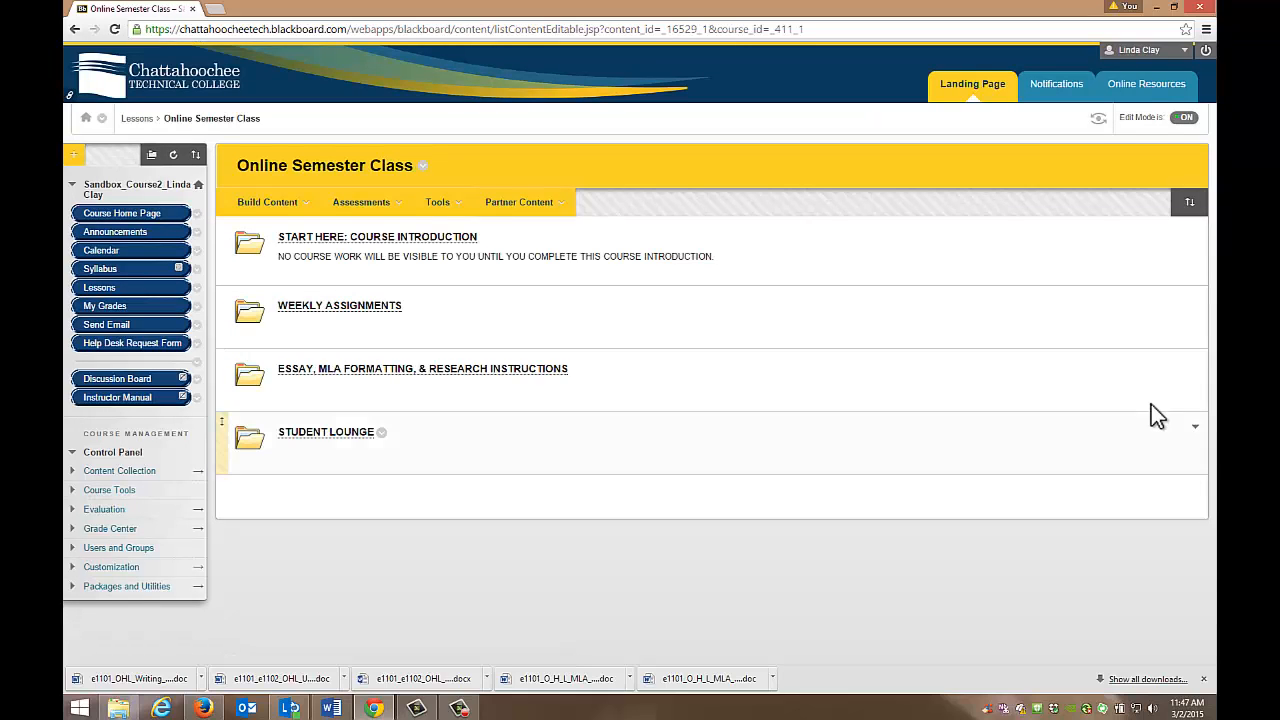
left_click(350, 308)
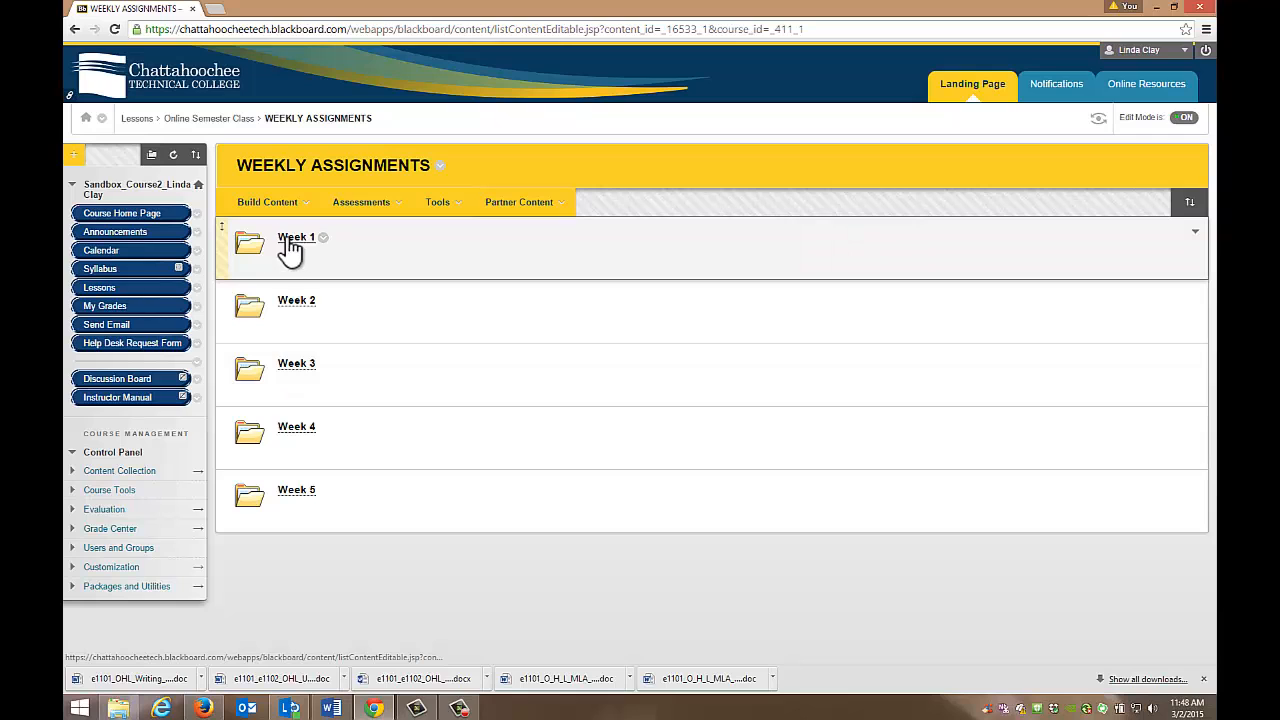
left_click(293, 250)
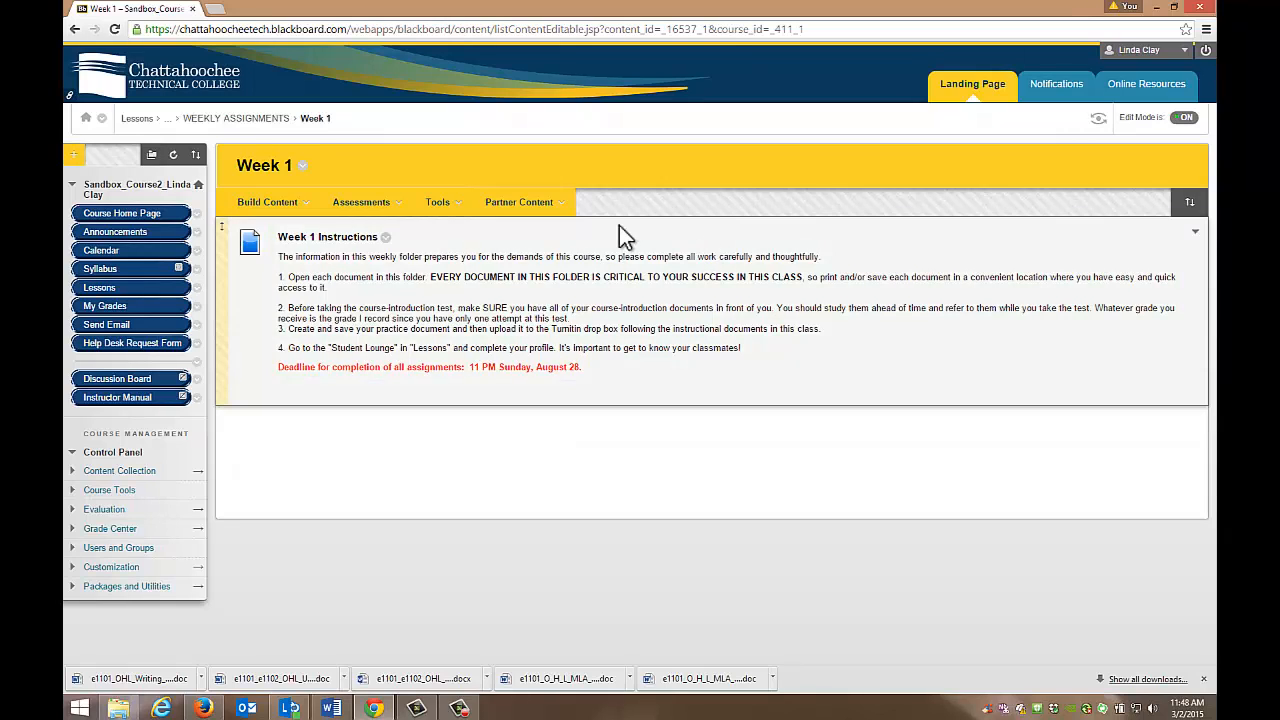
Create a File item in Week 1 and attach e1101_e1102_OHL_Creating_and_Uploading_a.docx from the course's ENGL1101, Online Semester Class, Weekly Assignments, Week 1 folder.
left_click(300, 207)
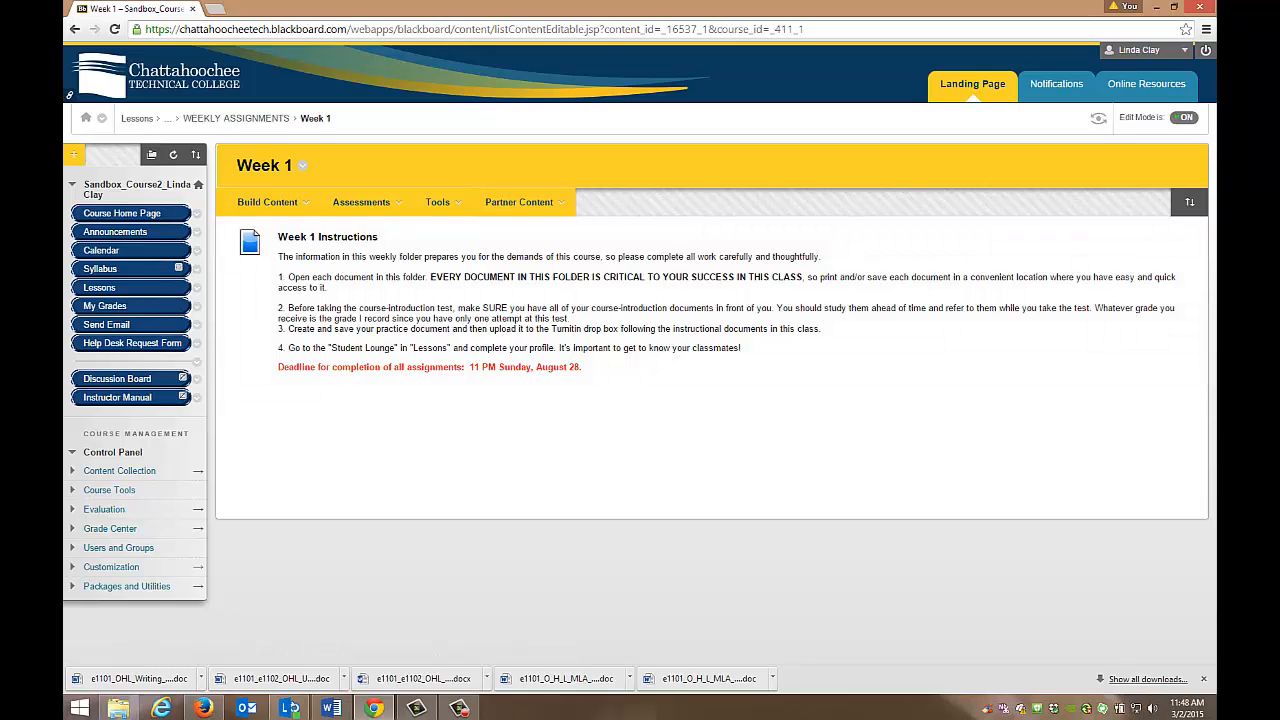
left_click(303, 206)
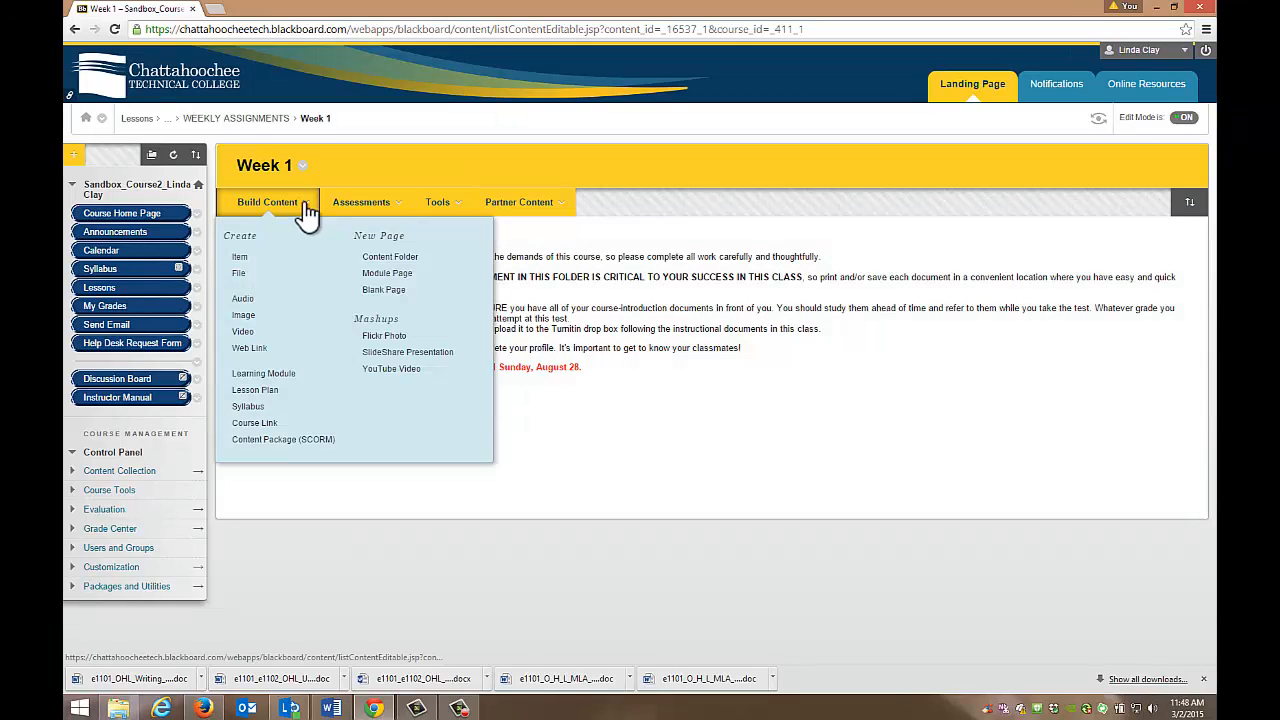
left_click(241, 271)
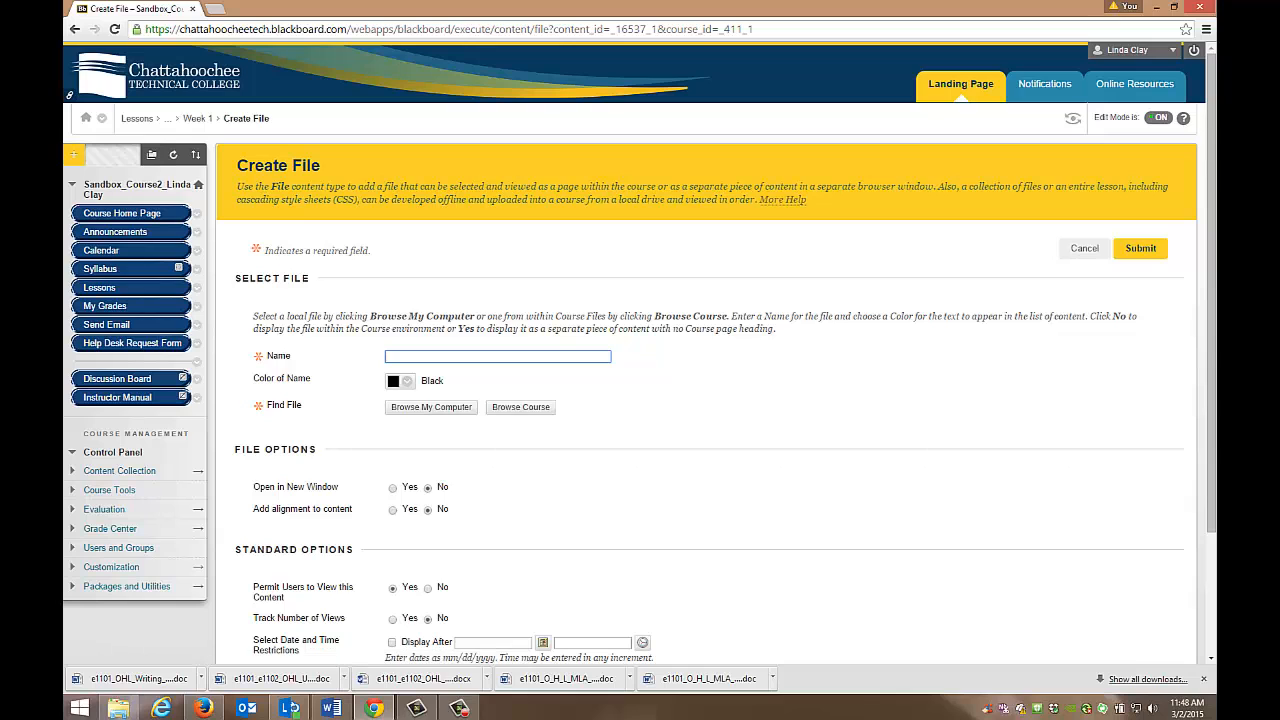
left_click(521, 406)
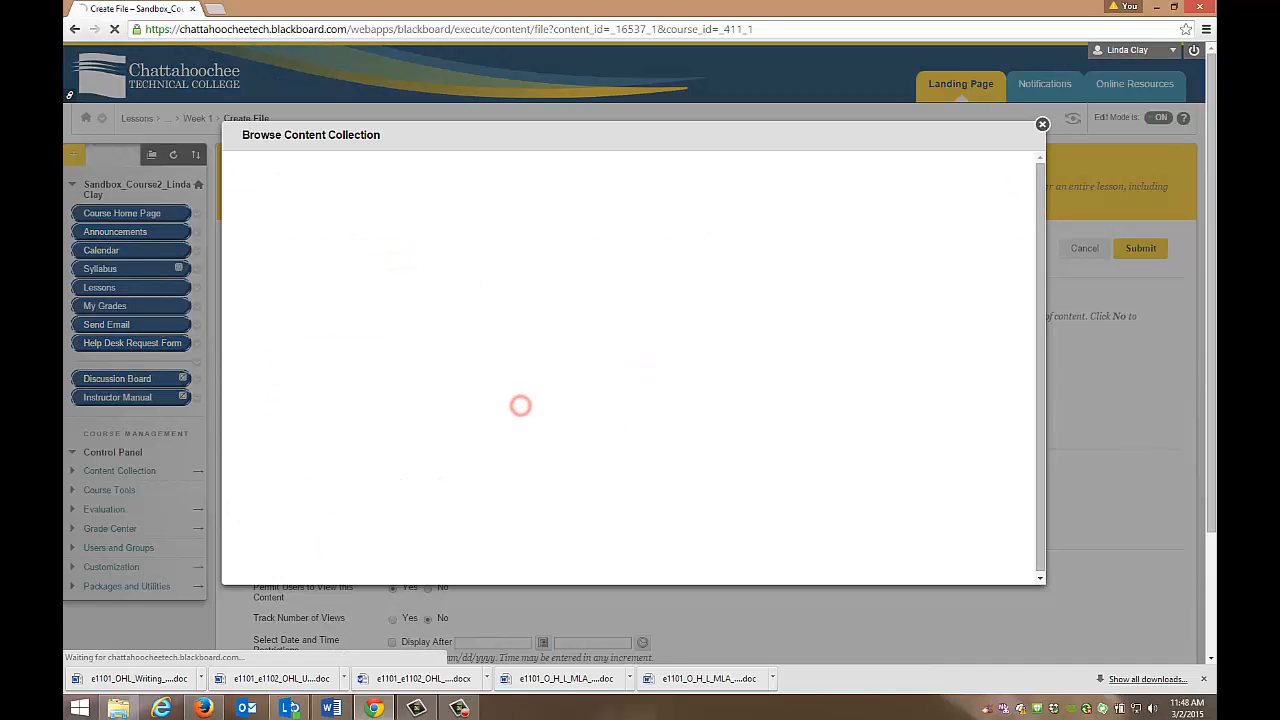
left_click(350, 288)
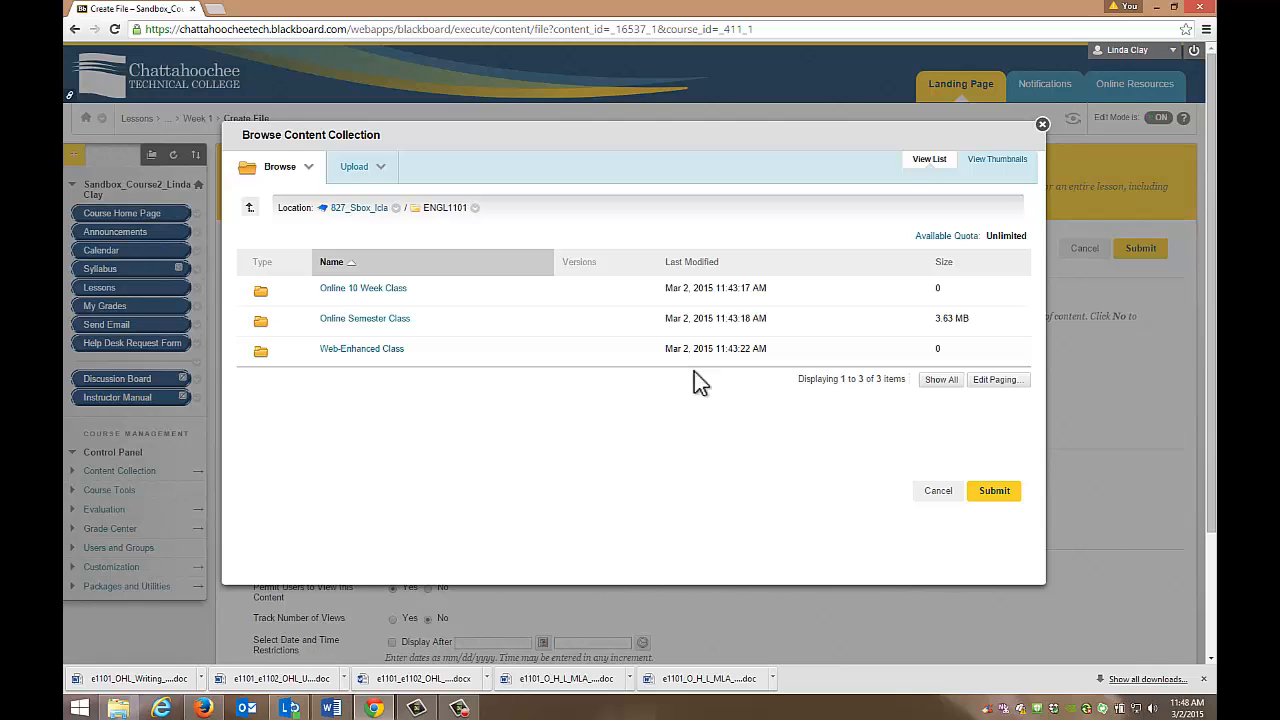
left_click(403, 320)
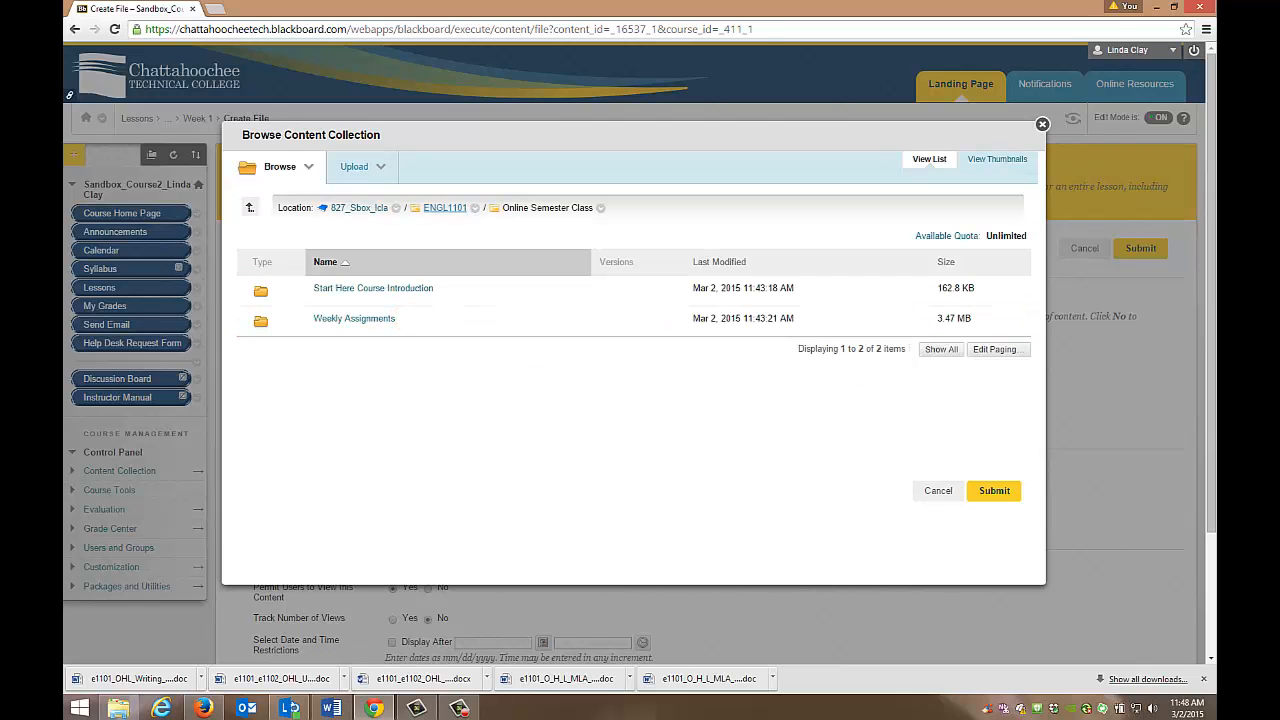
left_click(345, 320)
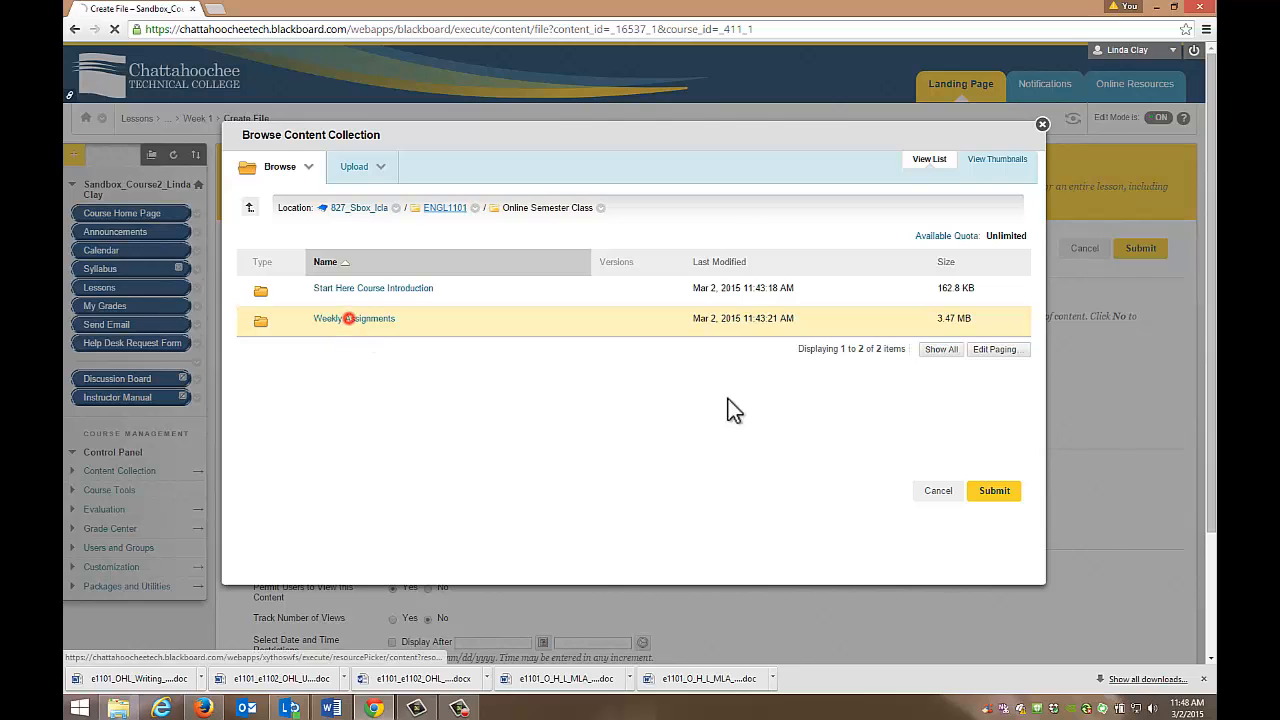
left_click(347, 288)
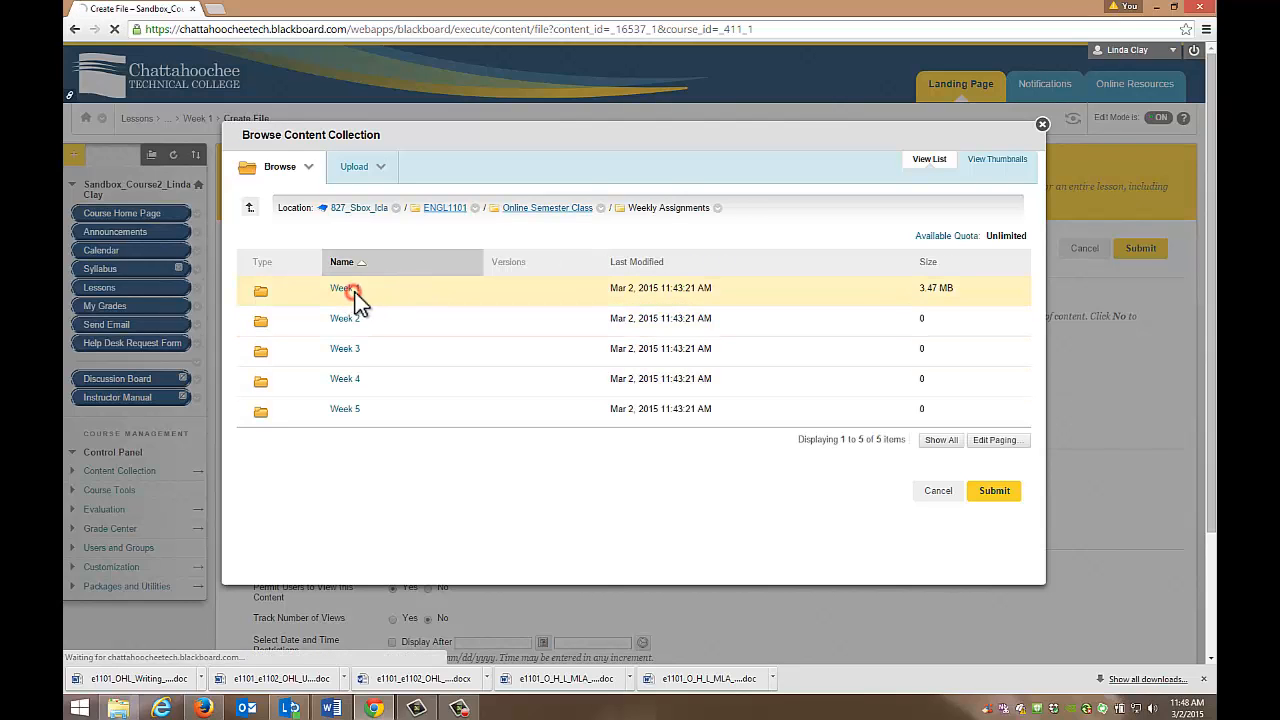
left_click(246, 289)
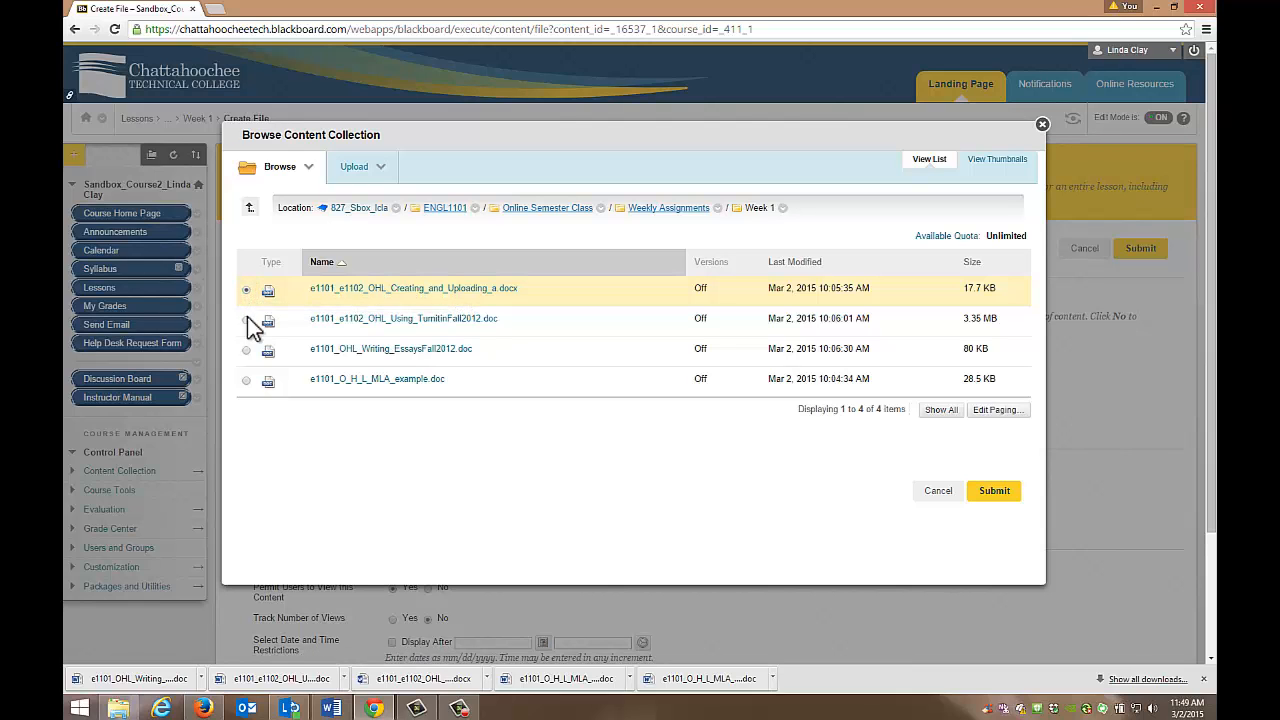
left_click(993, 490)
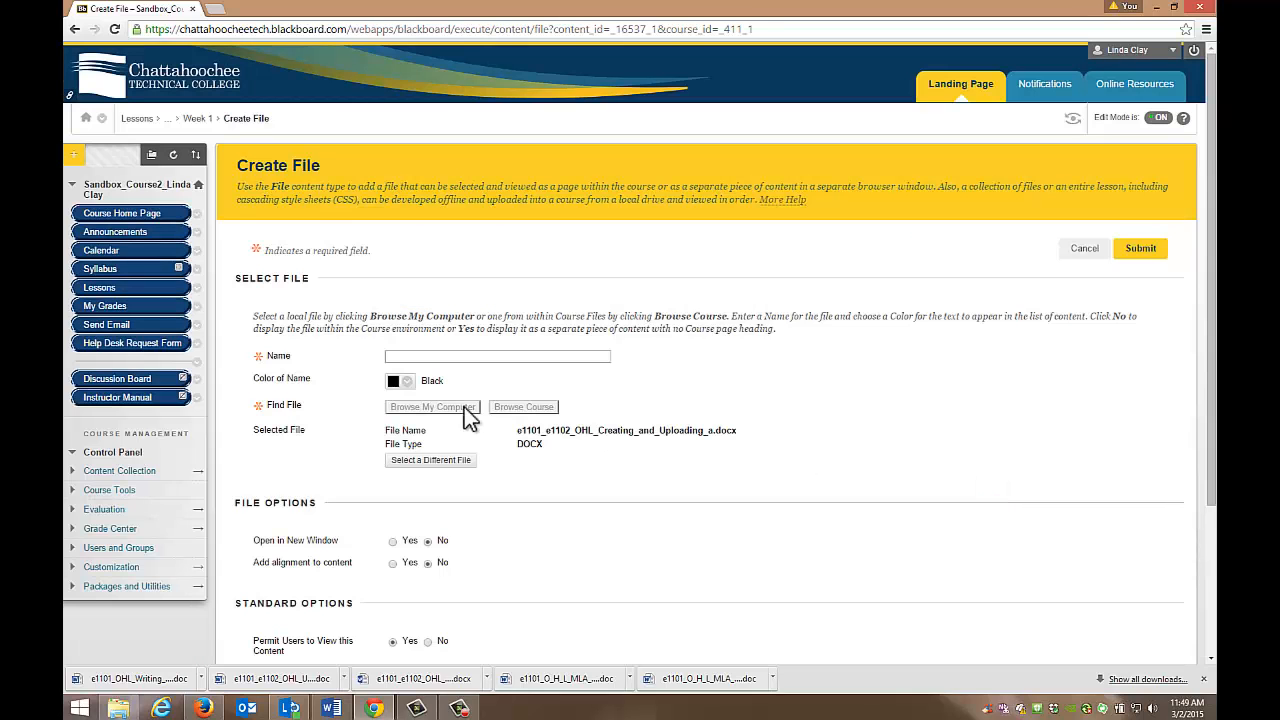
Name the Week 1 file item "Creating and Uploading a Practice Document" and submit it.
left_click(429, 356)
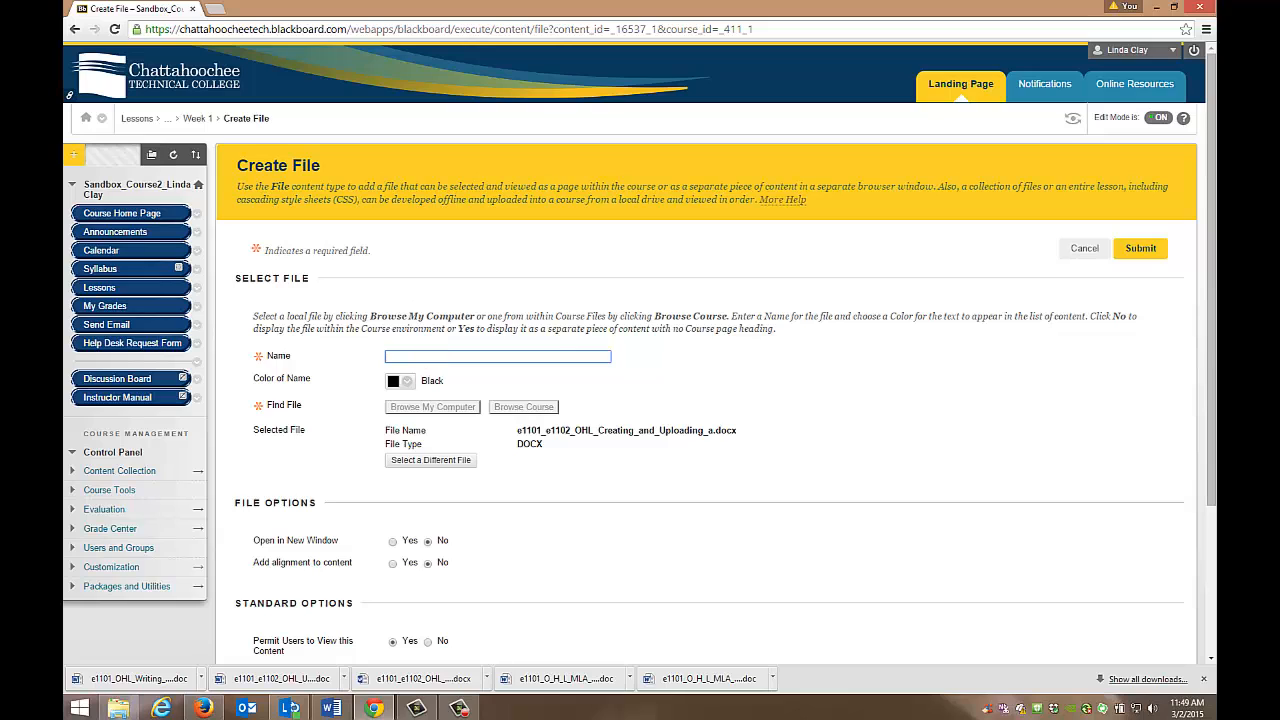
type("Creating and Uploading a Practice Document")
left_click(1148, 250)
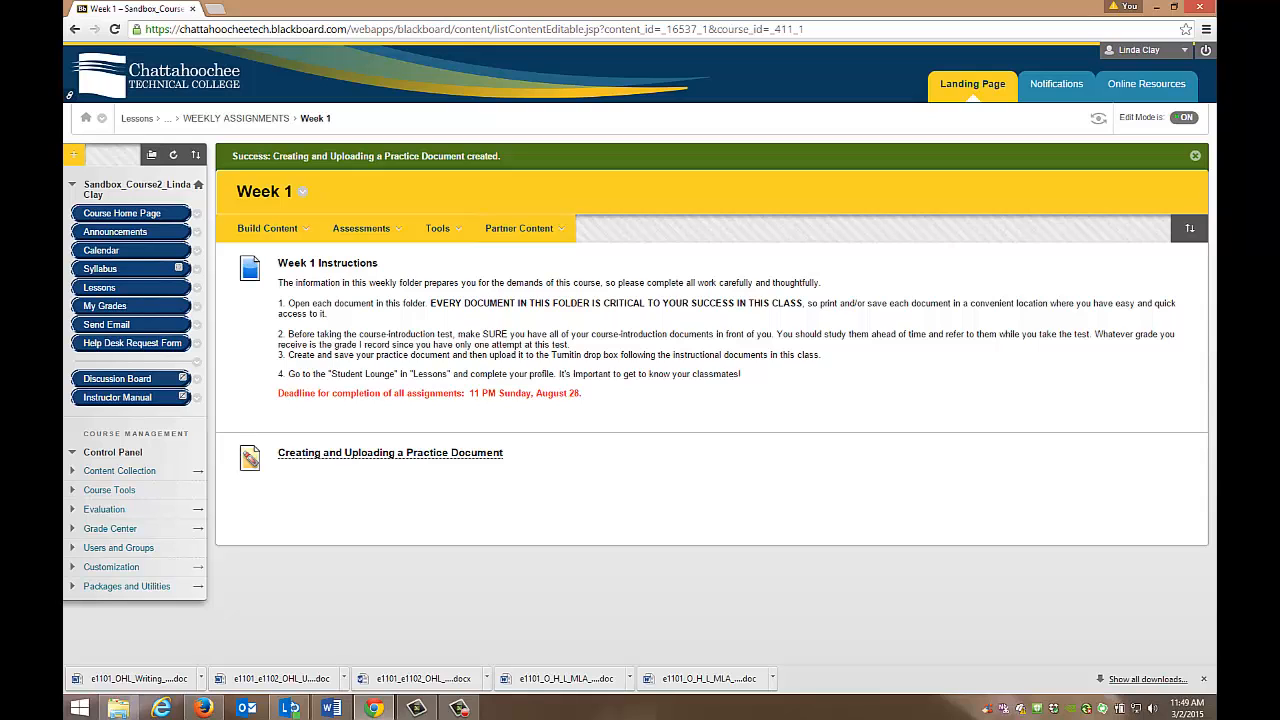
View the course's Content Collection folder and return to Lessons.
left_click(198, 470)
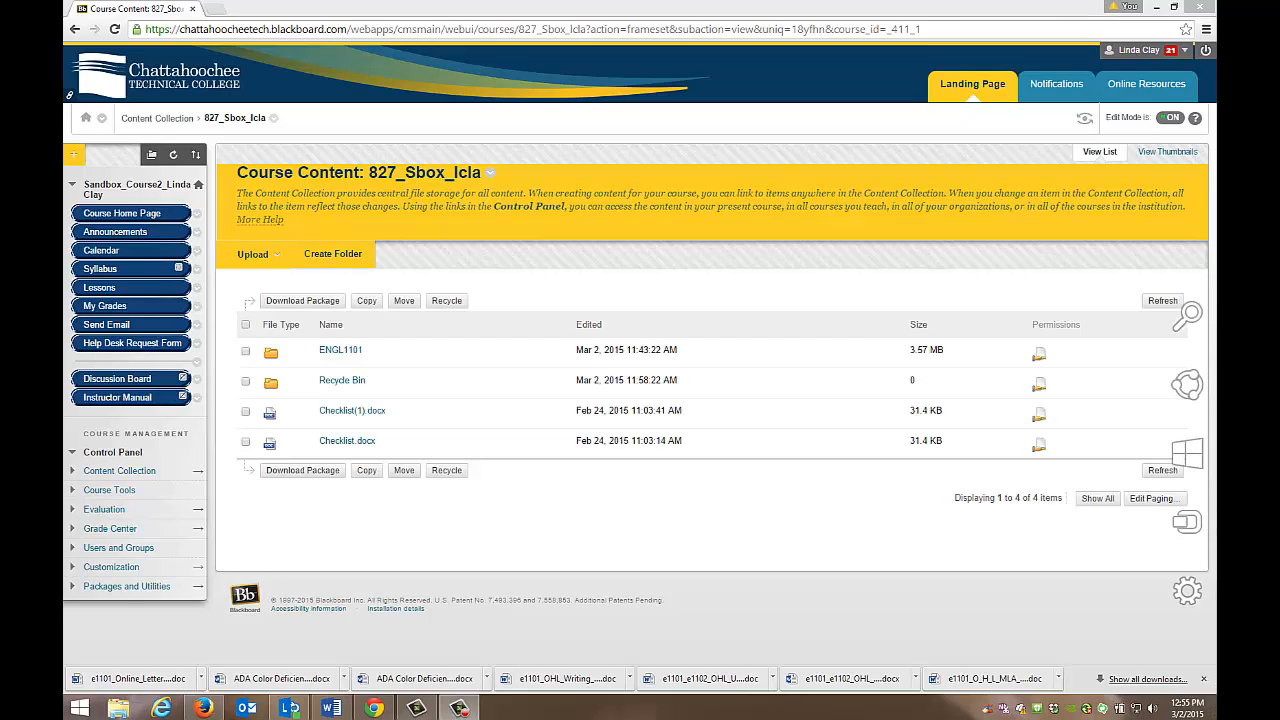
left_click(99, 287)
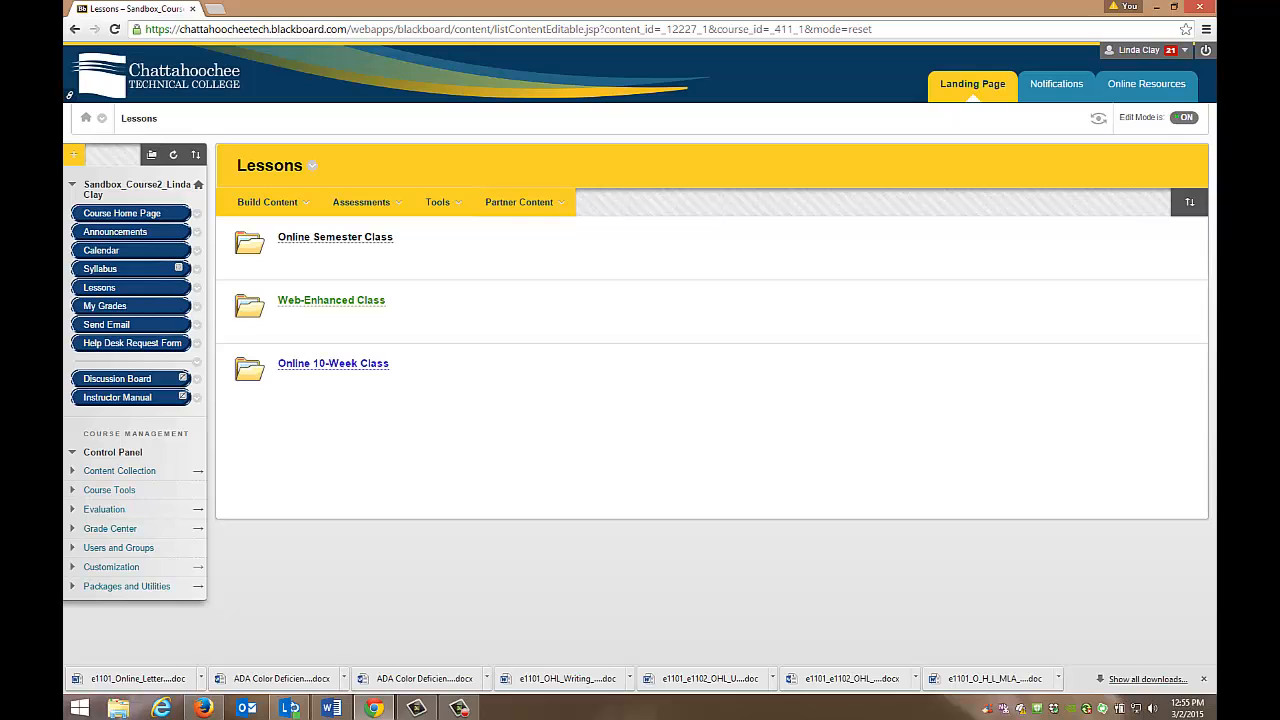
Create a File item in Lessons and attach Assessment Question Bank Word Template.doc from the computer's ANGEL Instructions folder.
left_click(285, 202)
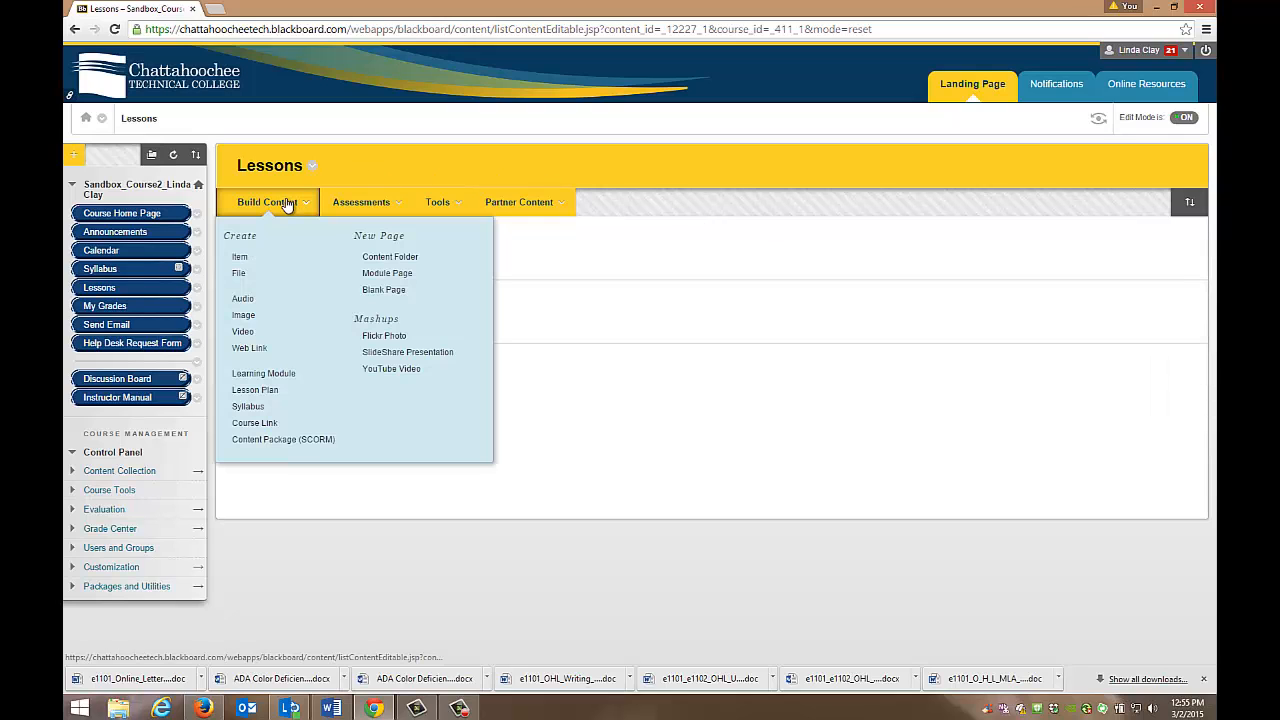
left_click(243, 272)
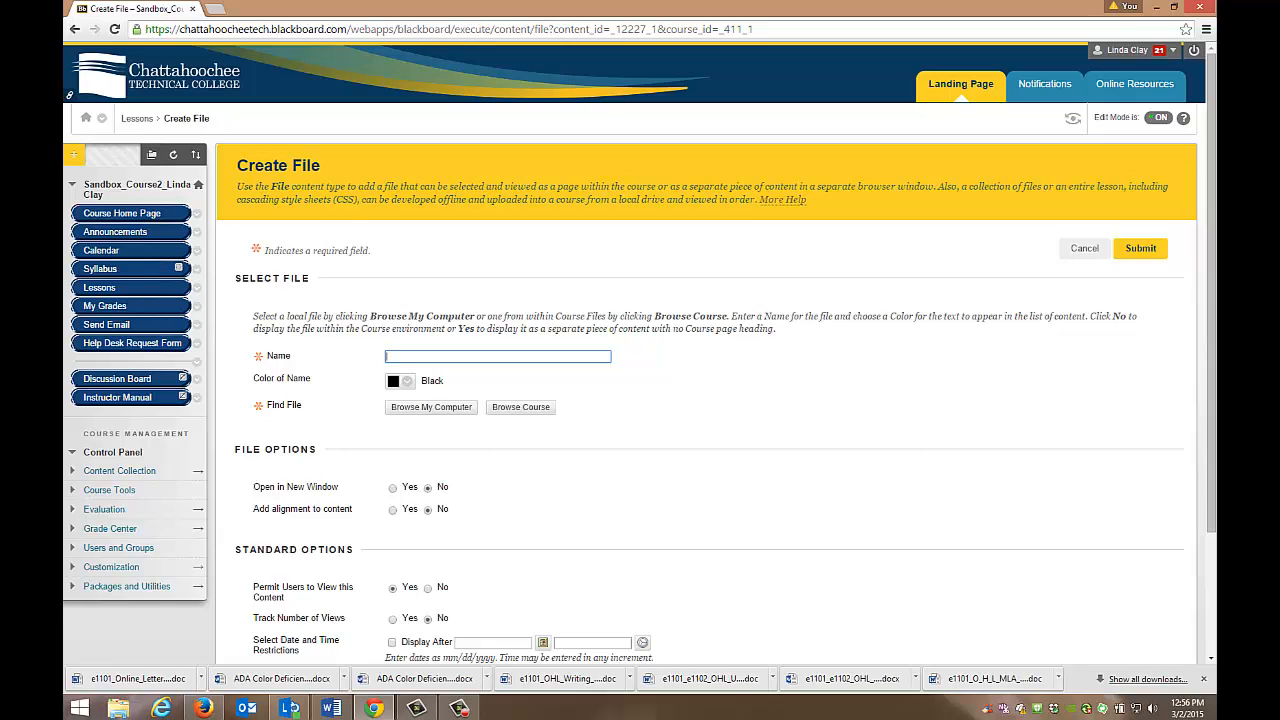
left_click(443, 412)
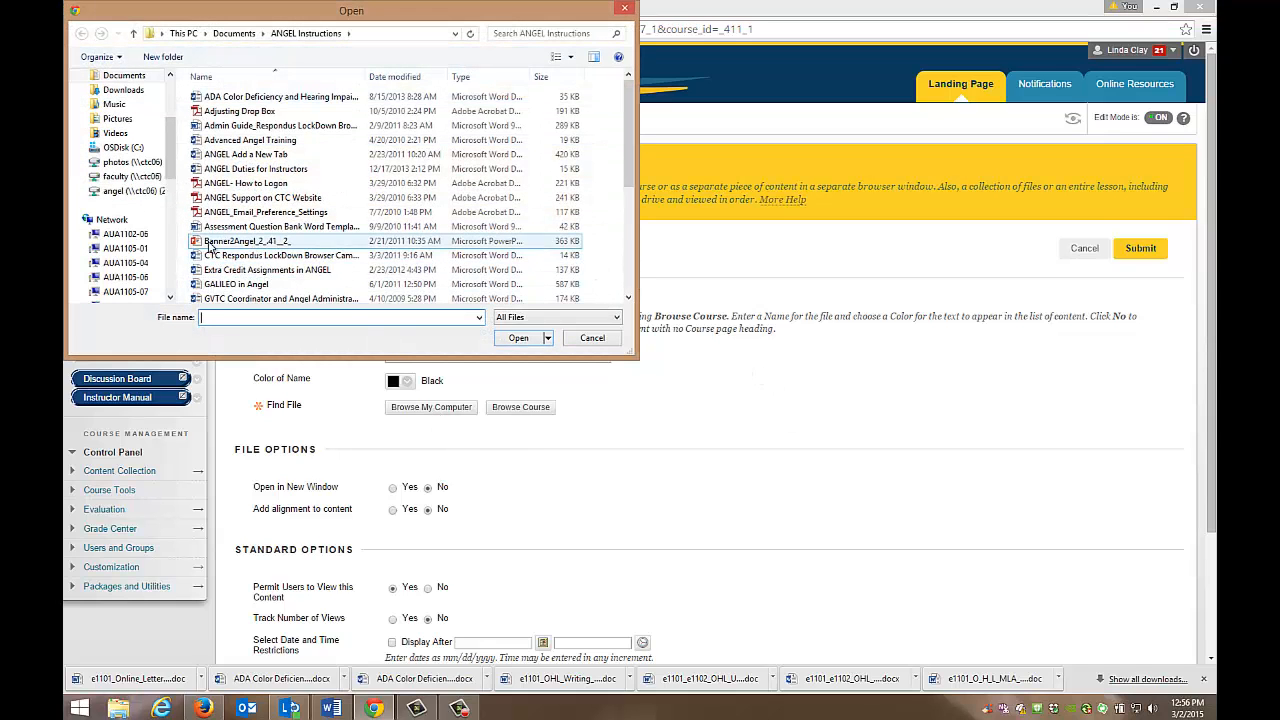
left_click(240, 227)
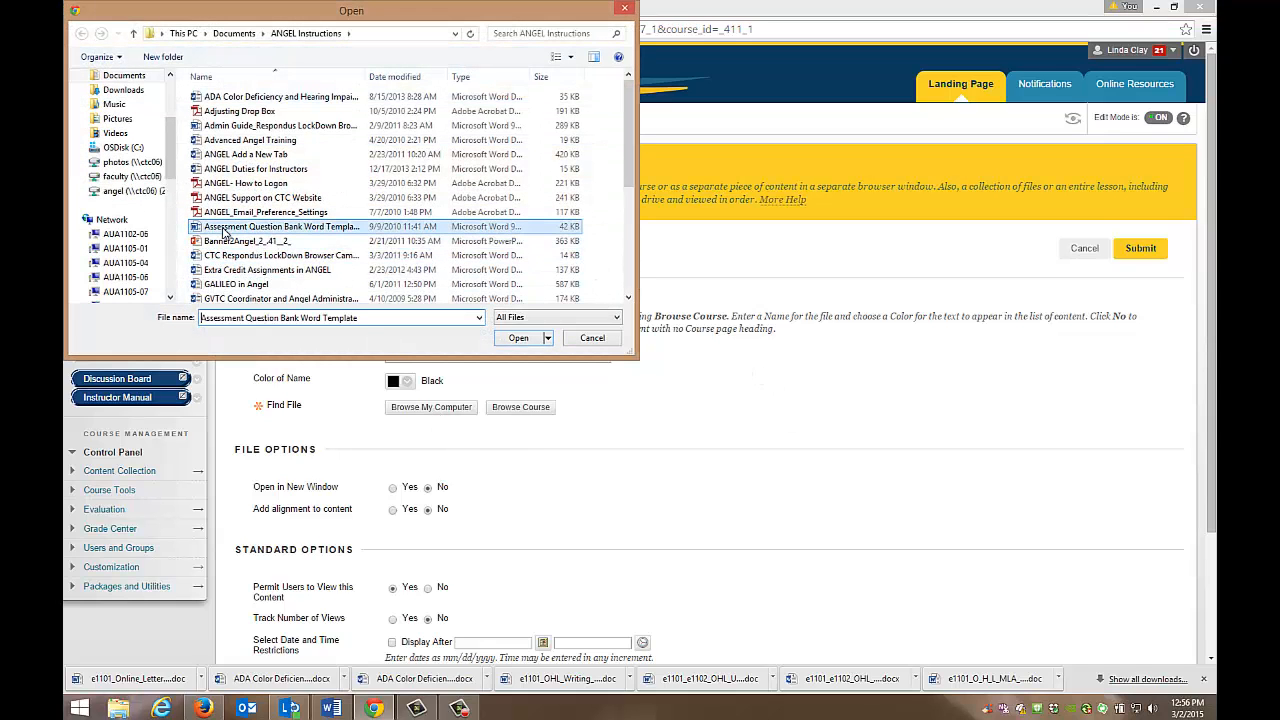
left_click(520, 338)
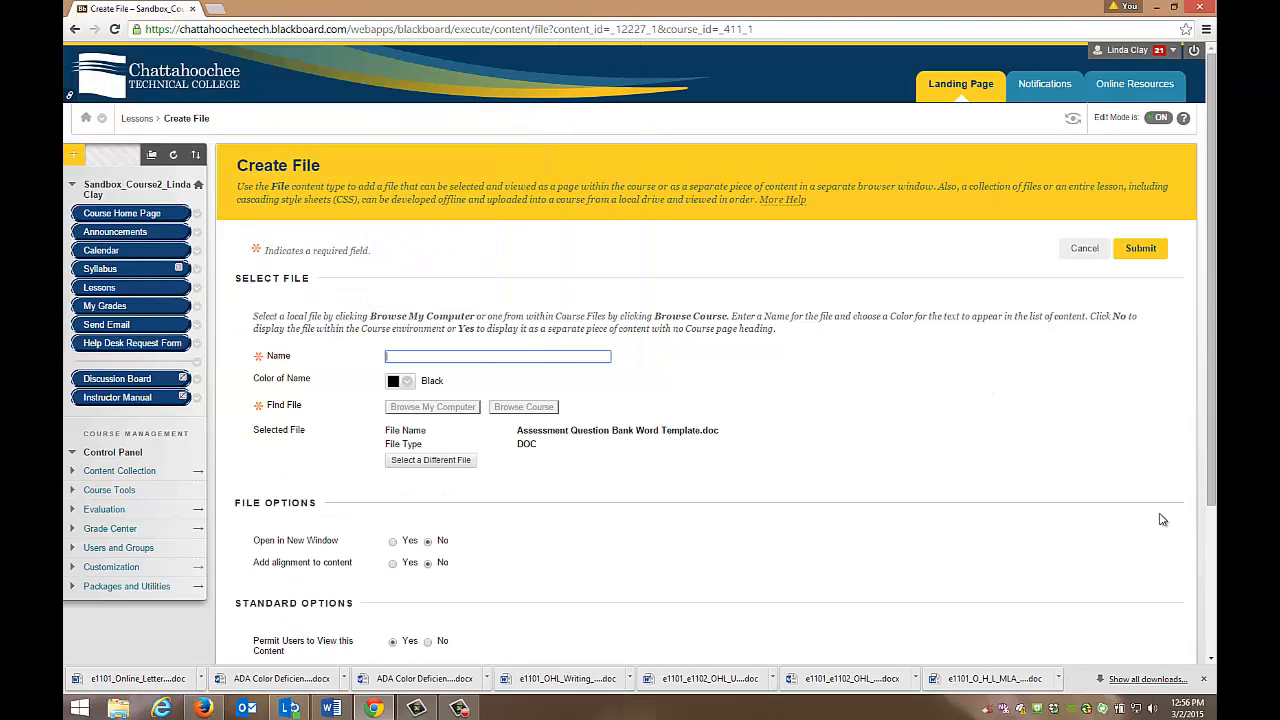
Name the file item "Document 1" and set it to open in a new window.
type("Document 1")
left_click(393, 541)
left_click(393, 541)
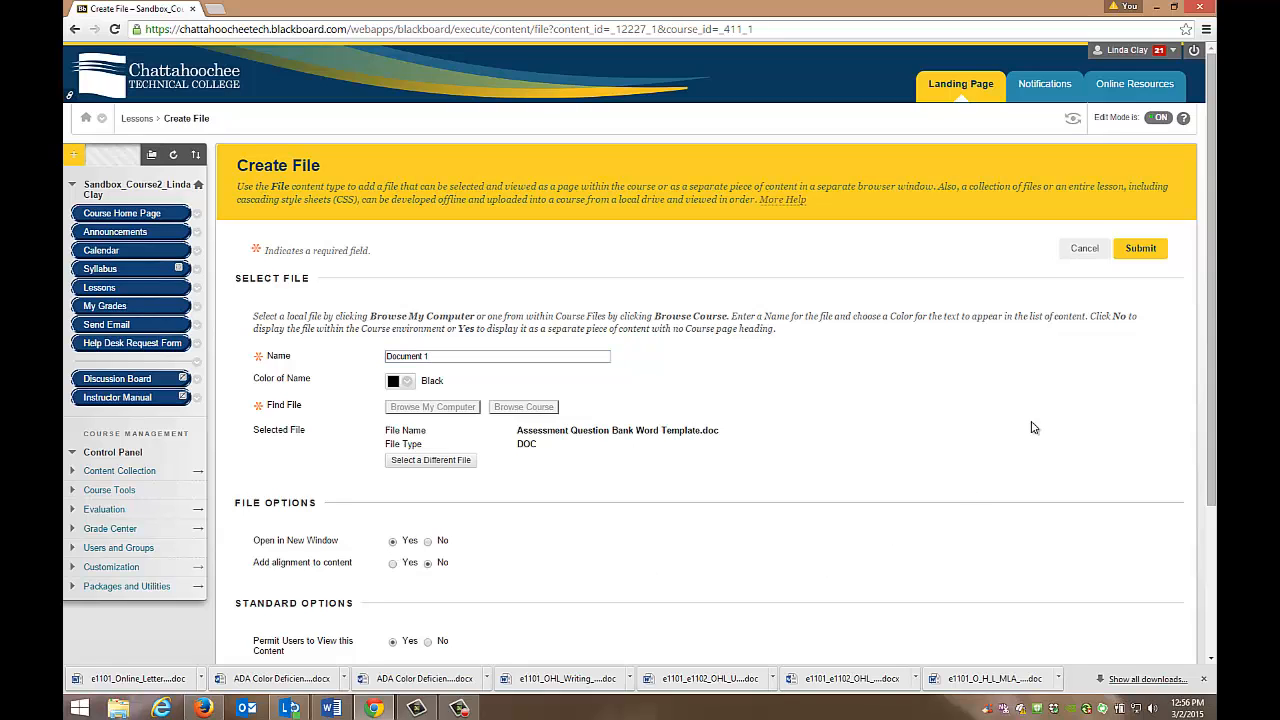
Submit the Document 1 file item and open the course's Content Collection folder.
left_click(1155, 249)
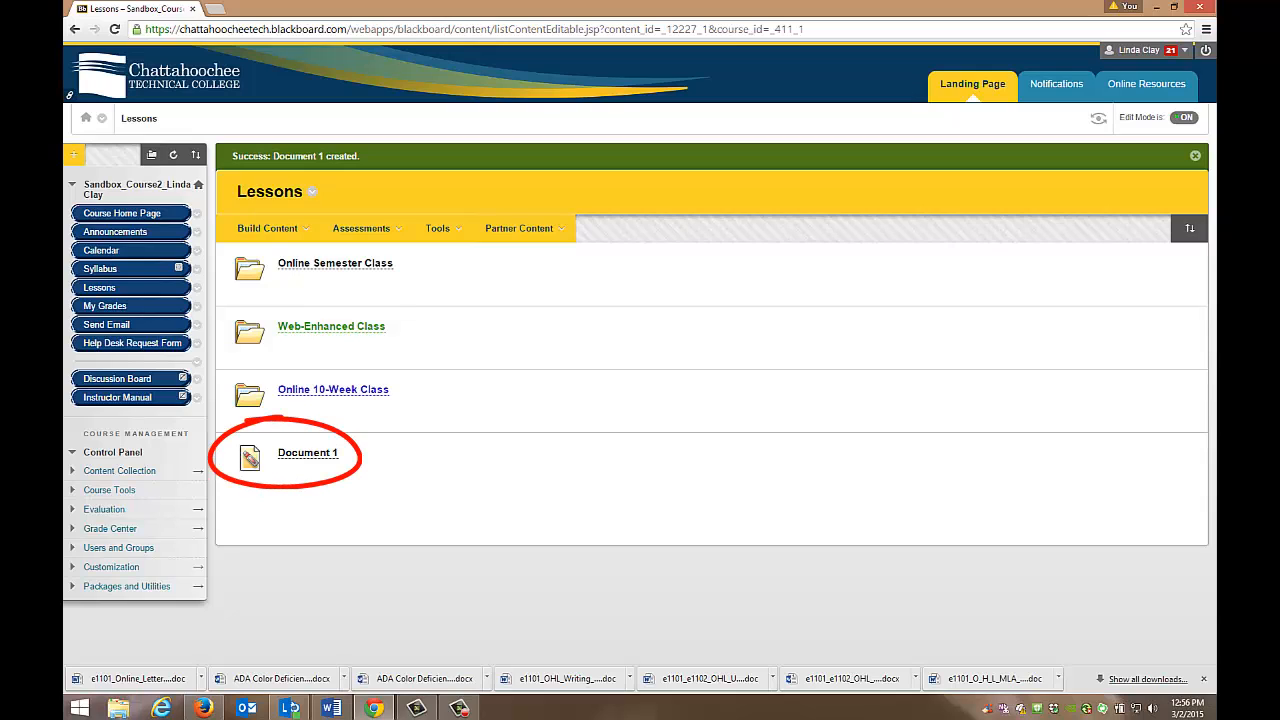
left_click(200, 472)
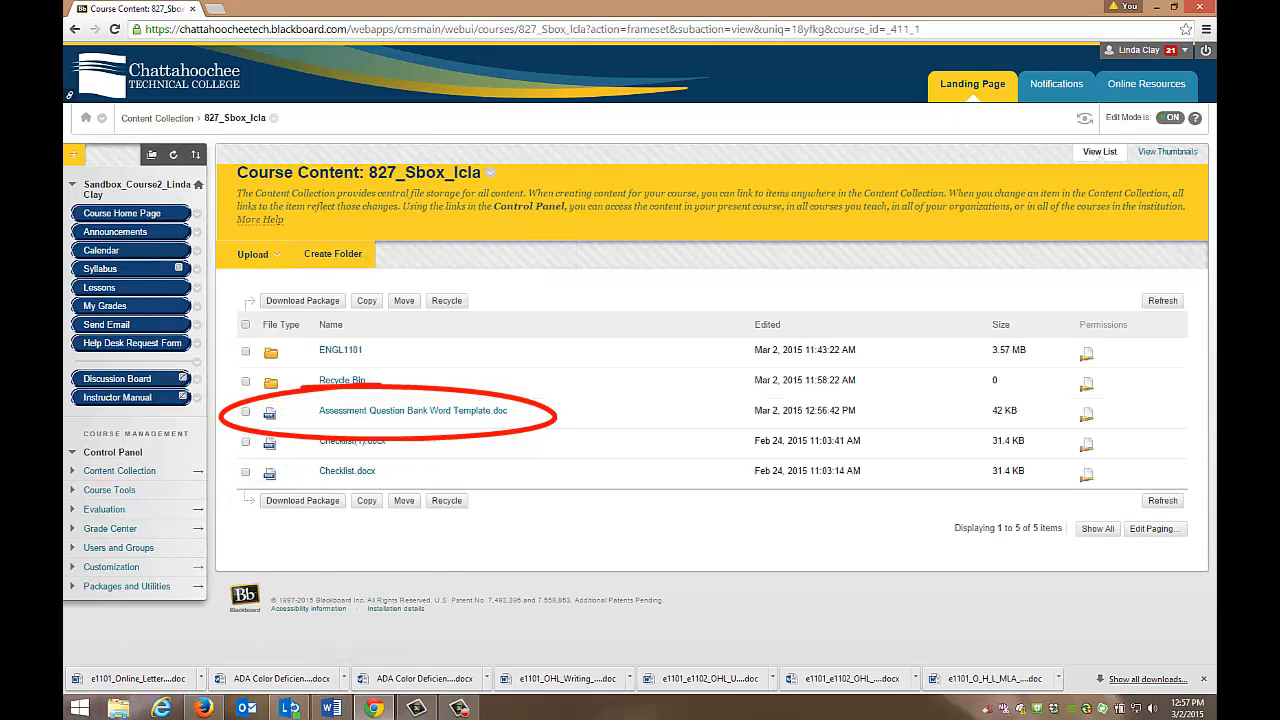
Move the linked file Assessment Question Bank Word Template.doc from the course's Content Collection folder to the Recycle Bin.
left_click(245, 412)
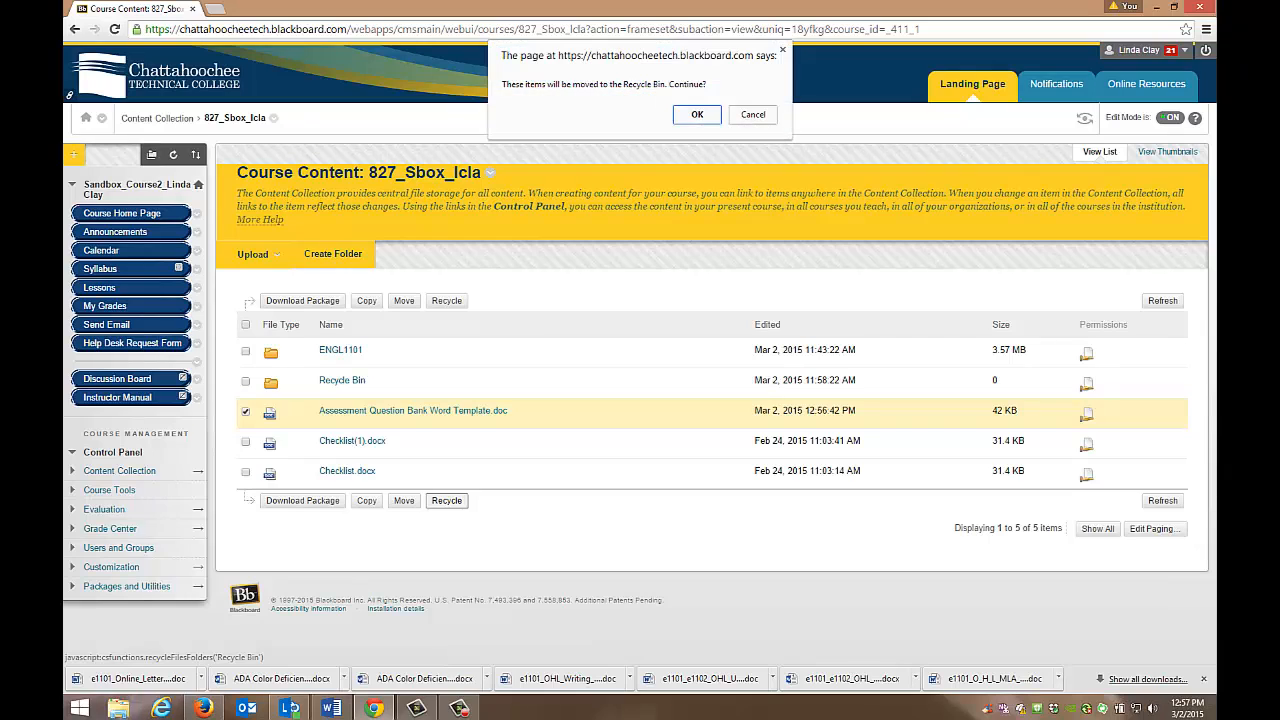
left_click(695, 115)
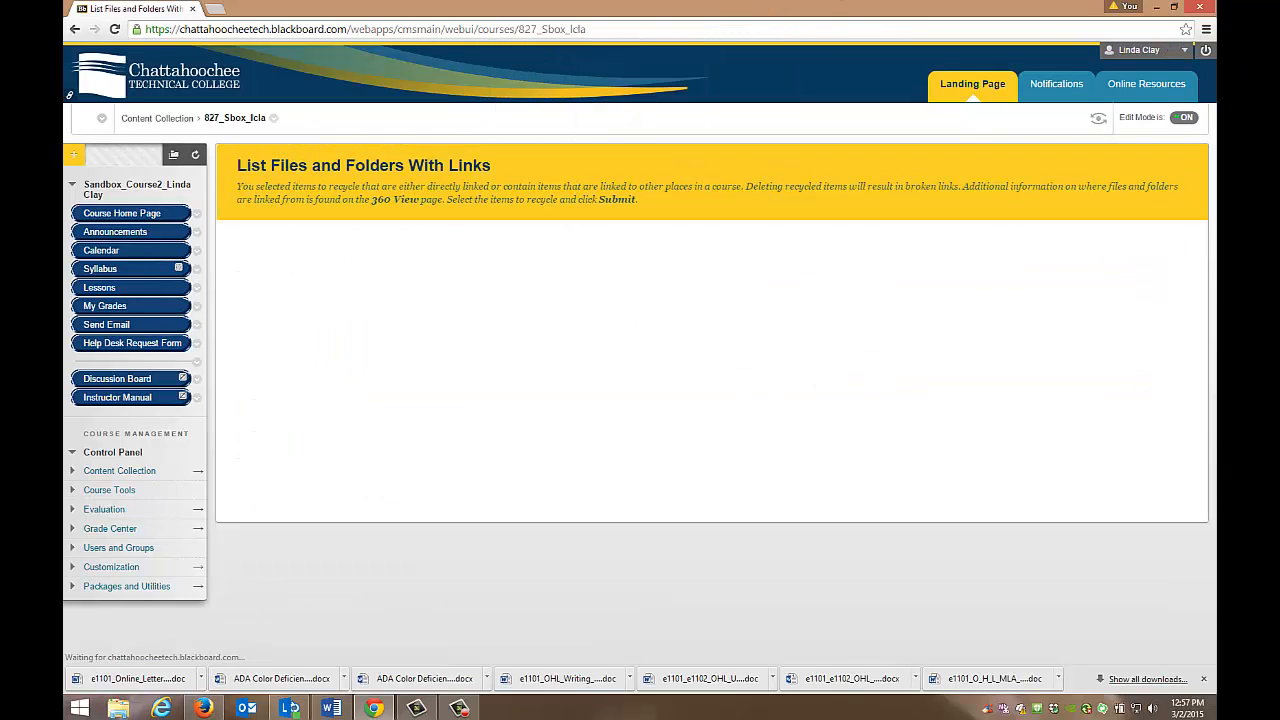
left_click(1152, 420)
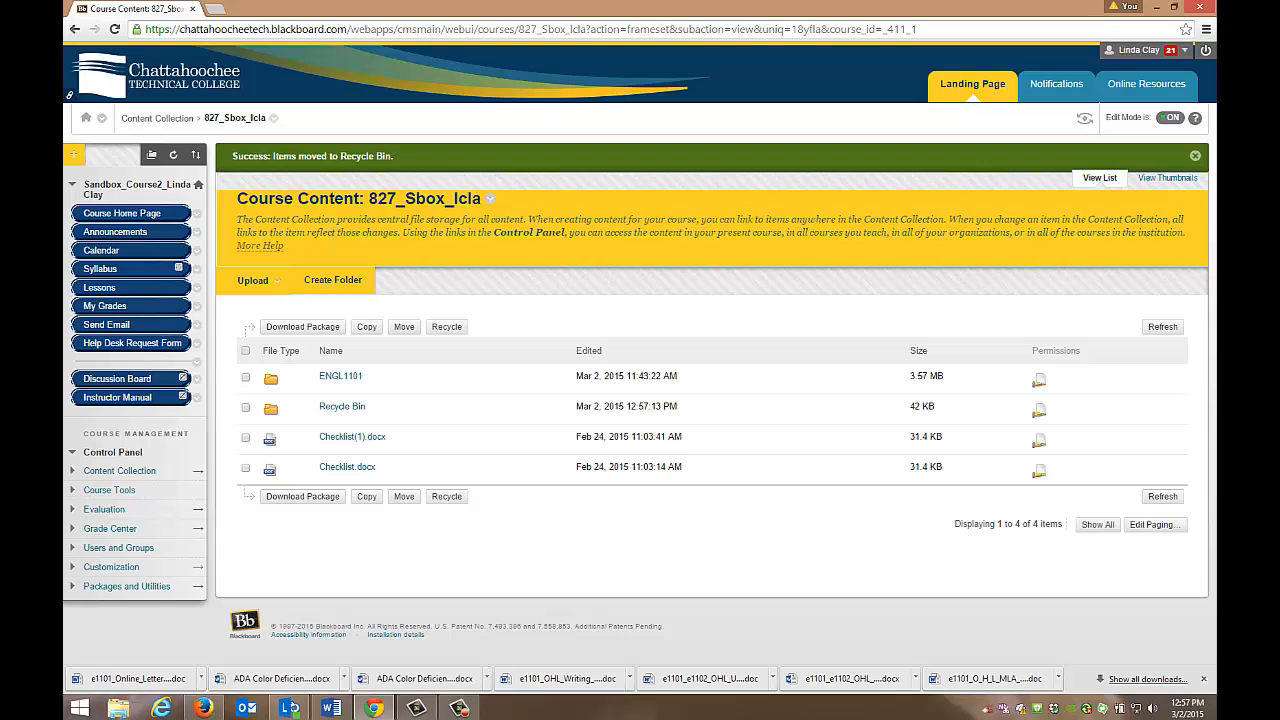
Return to Lessons, test whether the Document 1 link still opens its file, and close the extra browser page.
left_click(115, 289)
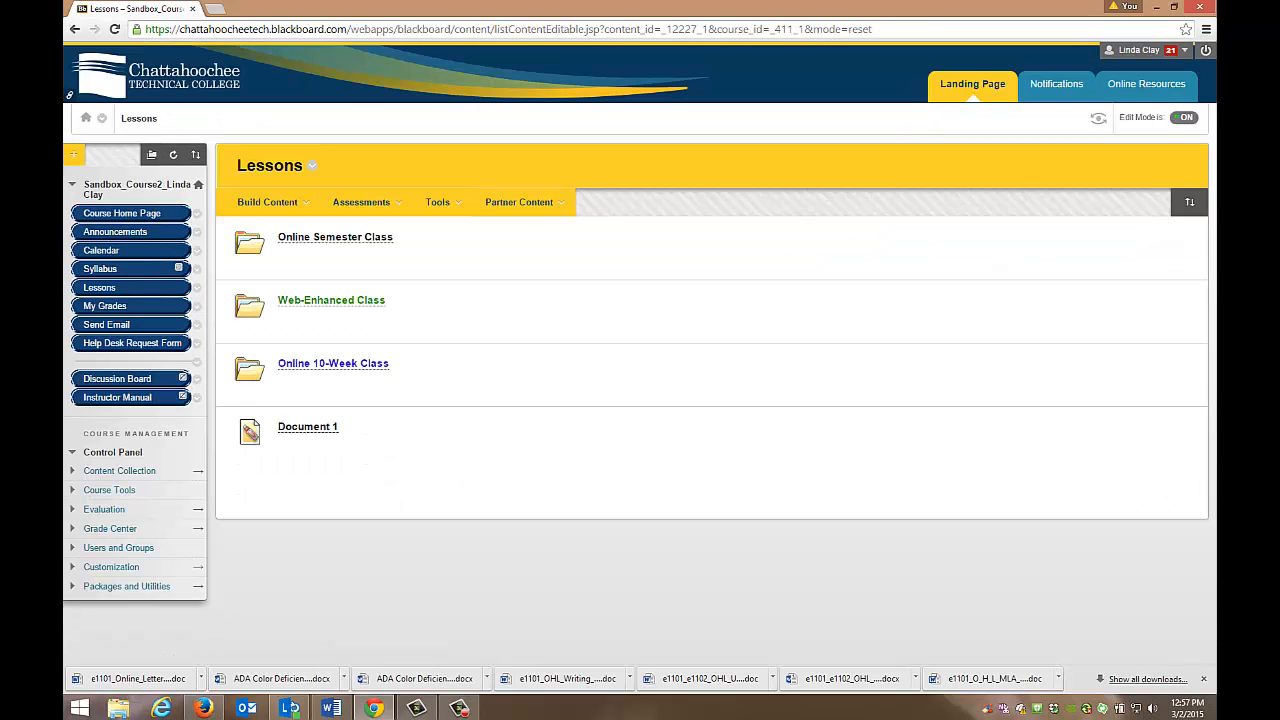
left_click(308, 430)
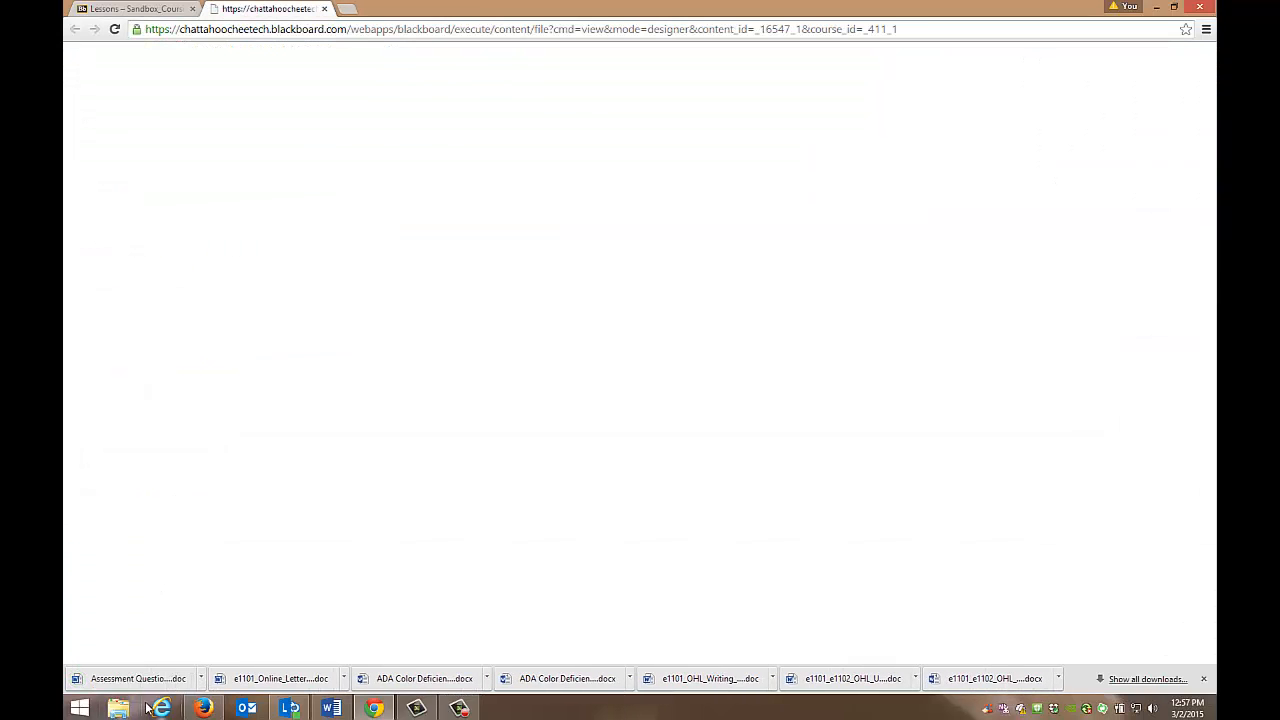
left_click(330, 708)
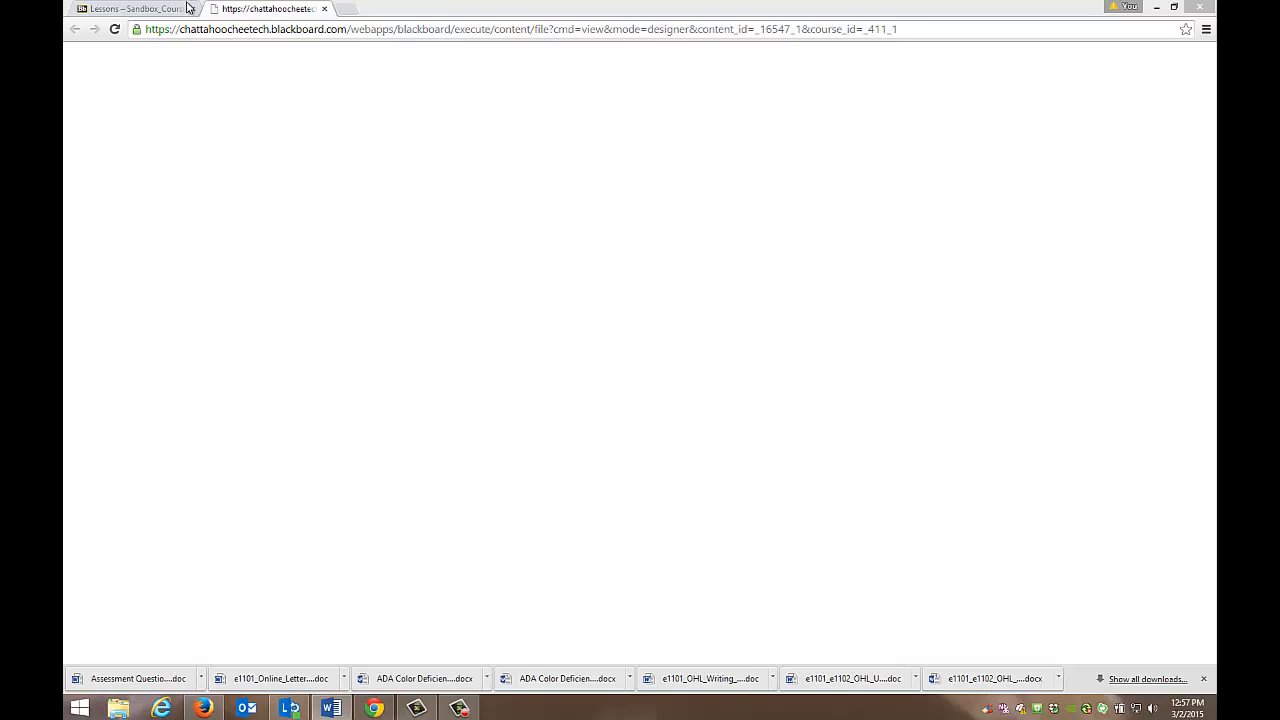
left_click(324, 8)
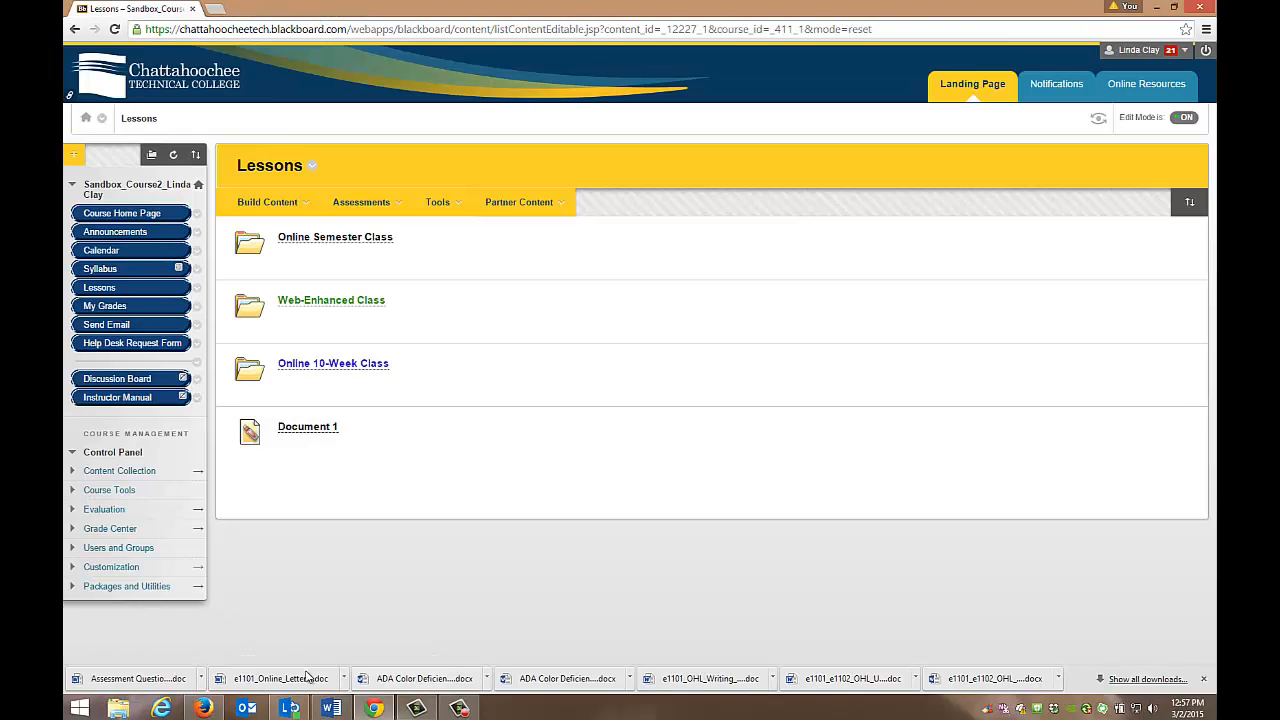
Permanently delete Assessment Question Bank Word Template.doc from the Content Collection's Recycle Bin, including the linked file.
left_click(201, 477)
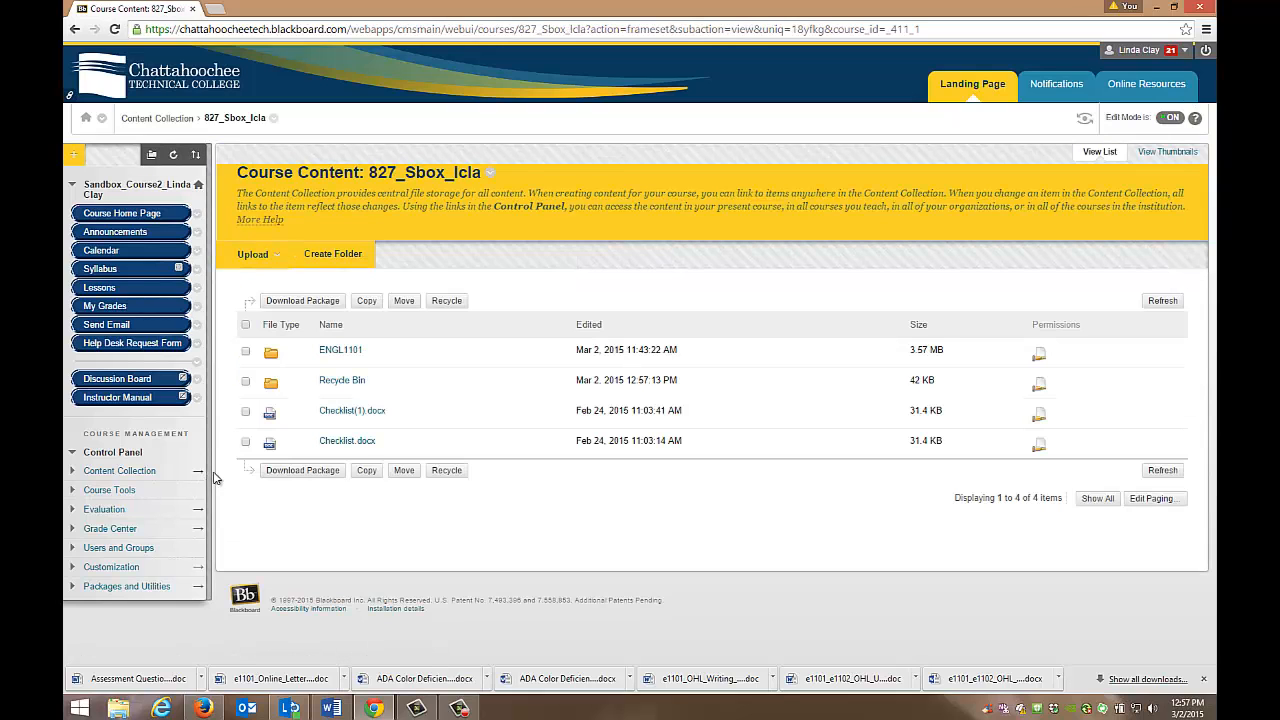
left_click(344, 382)
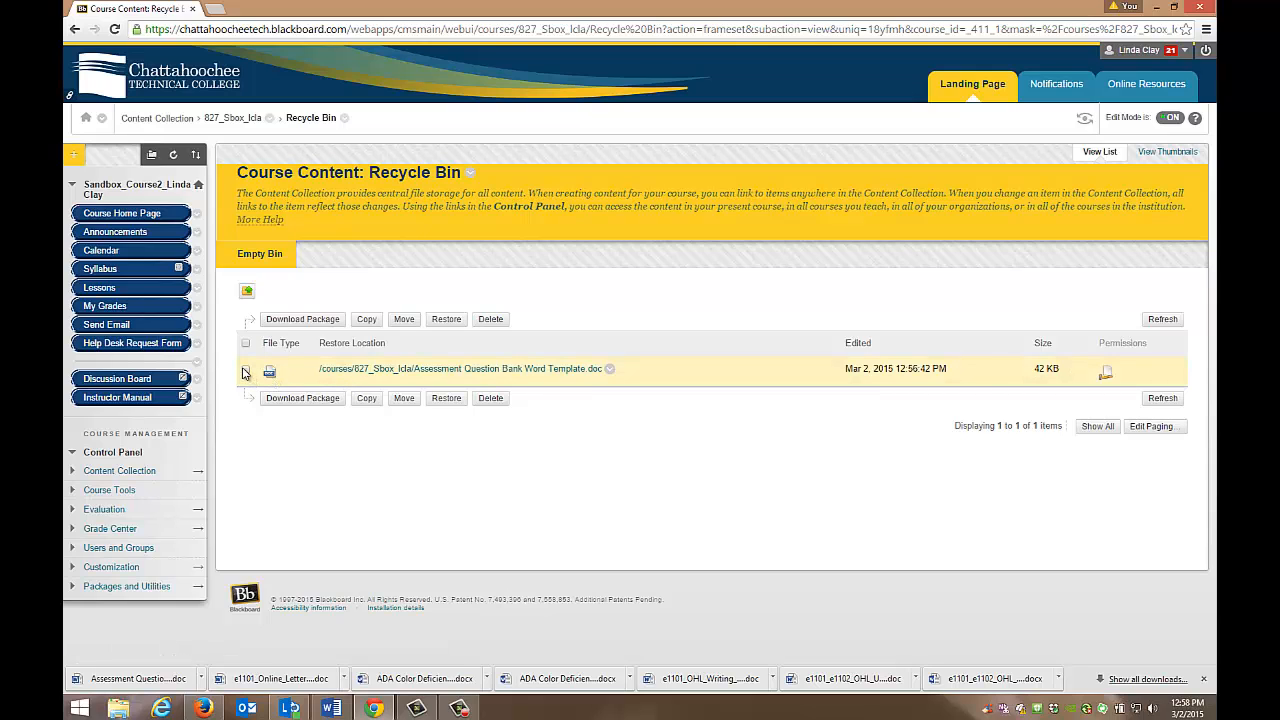
left_click(246, 372)
left_click(489, 400)
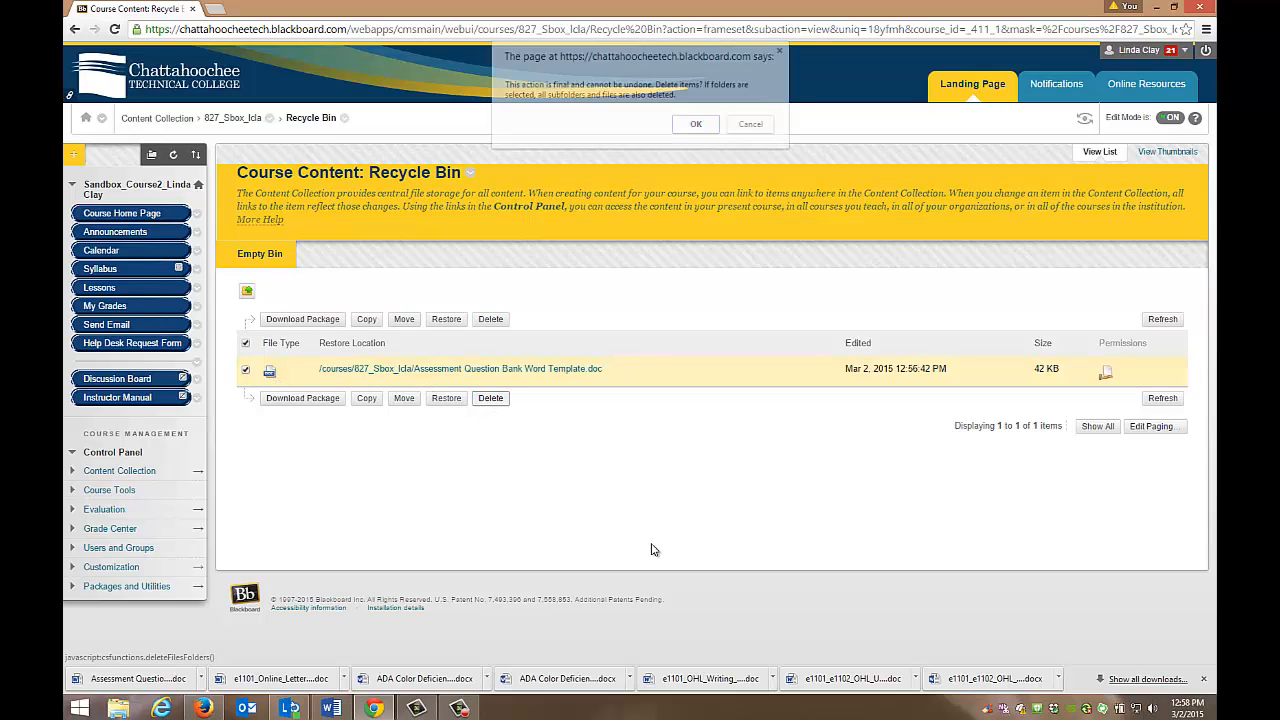
left_click(697, 127)
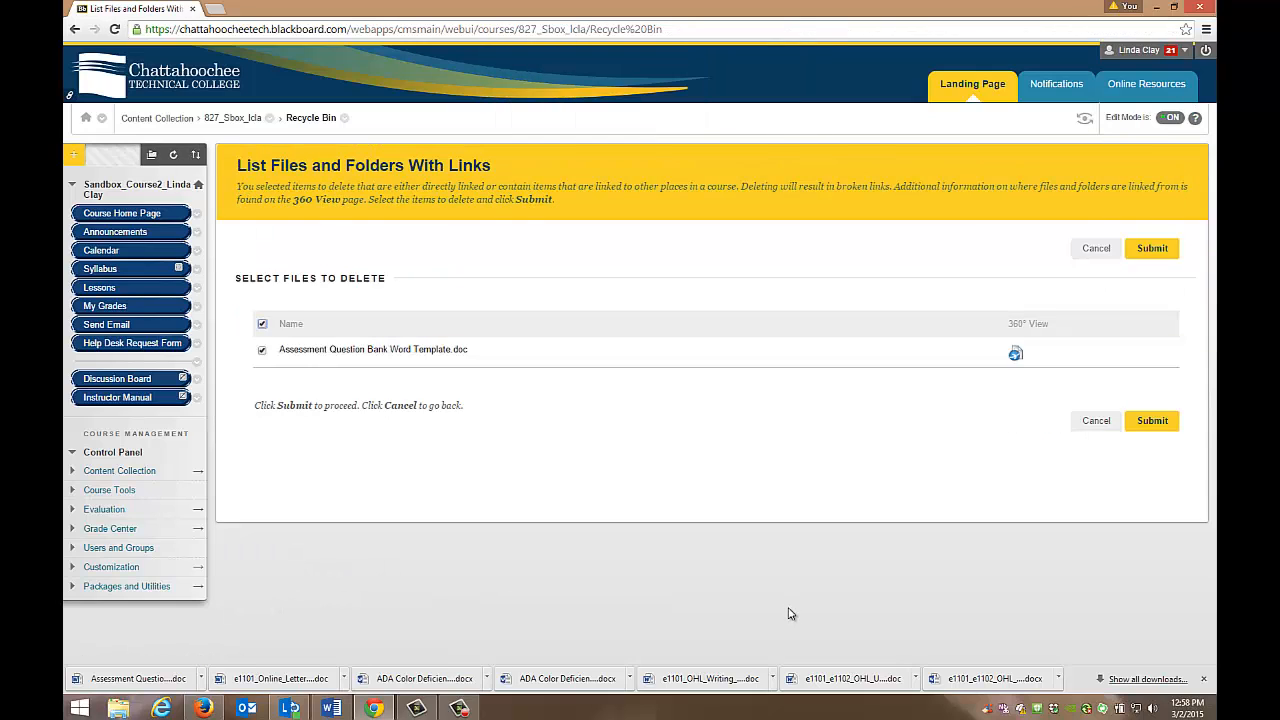
left_click(1151, 425)
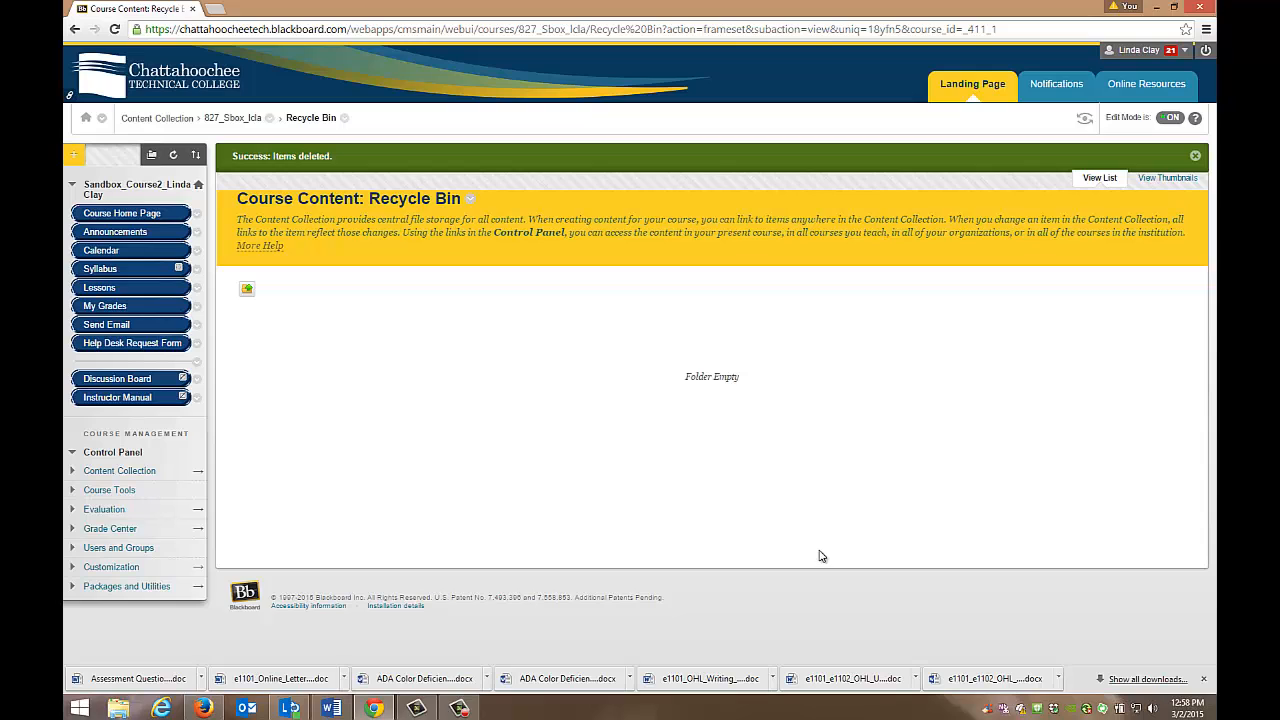
Return to Lessons and check the status of the Document 1 item.
left_click(110, 288)
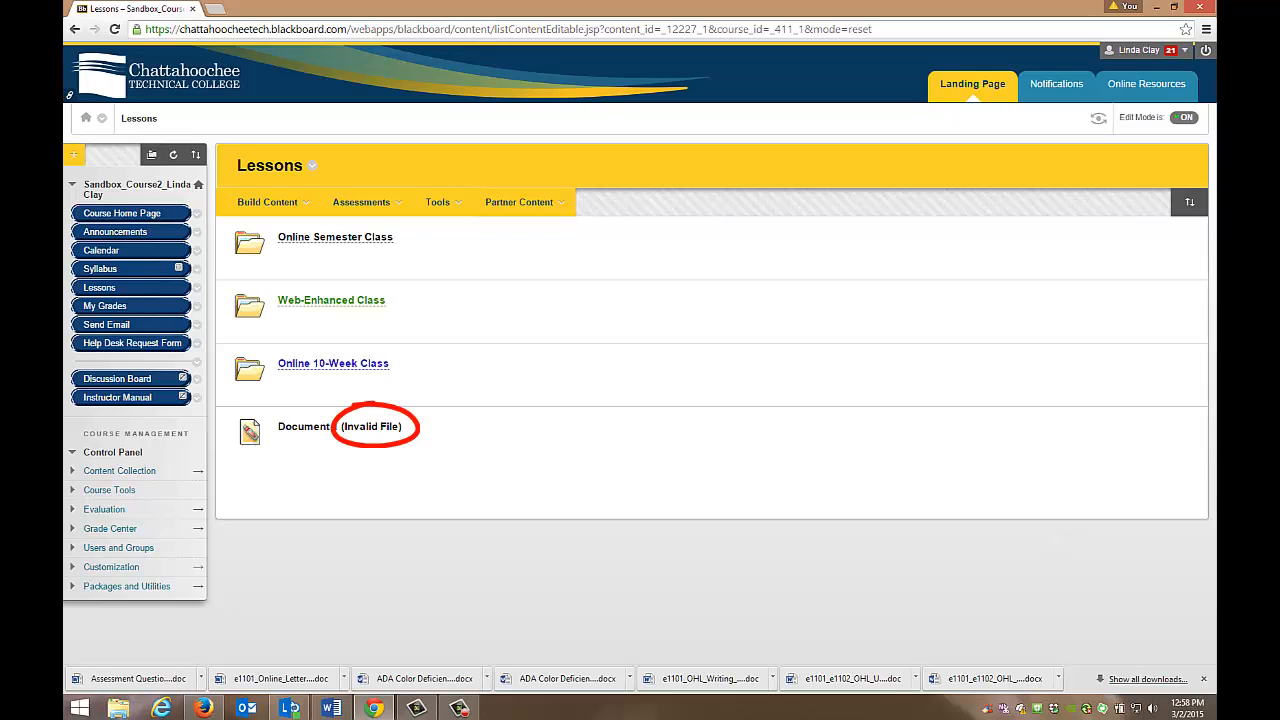
key("F10")
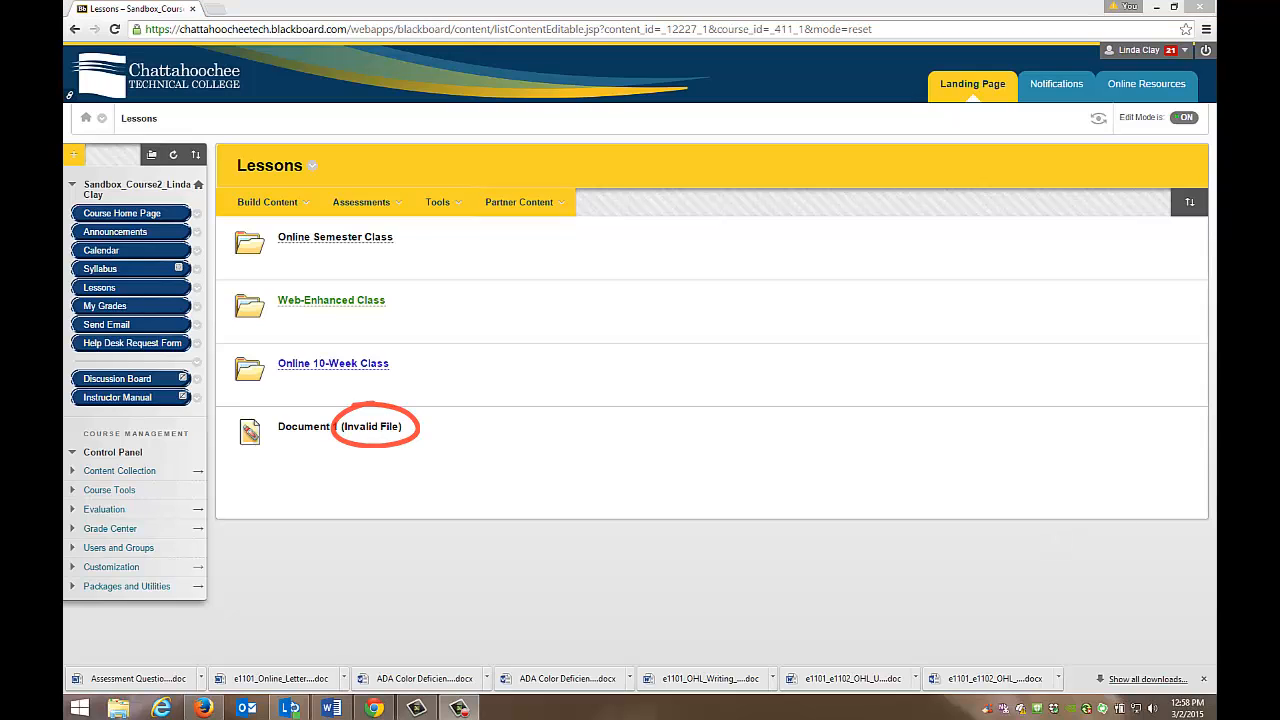